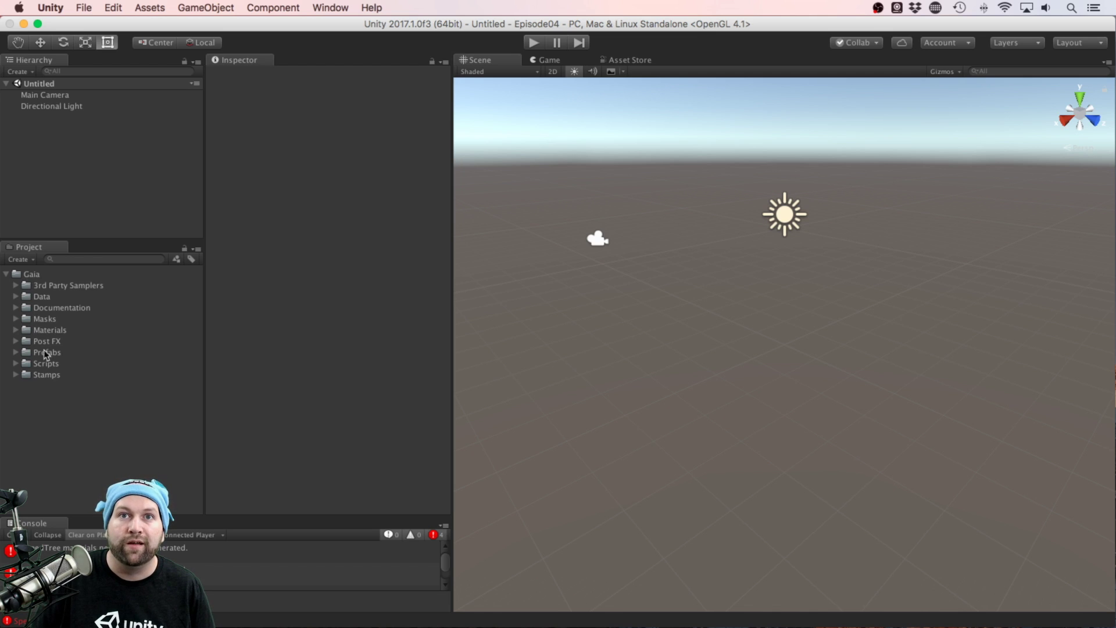
Step: Expand Gaia > Documentation in the Project panel to list the Quick Start, documentation and release notes
{"action": "left_click", "coordinate": [16, 308]}
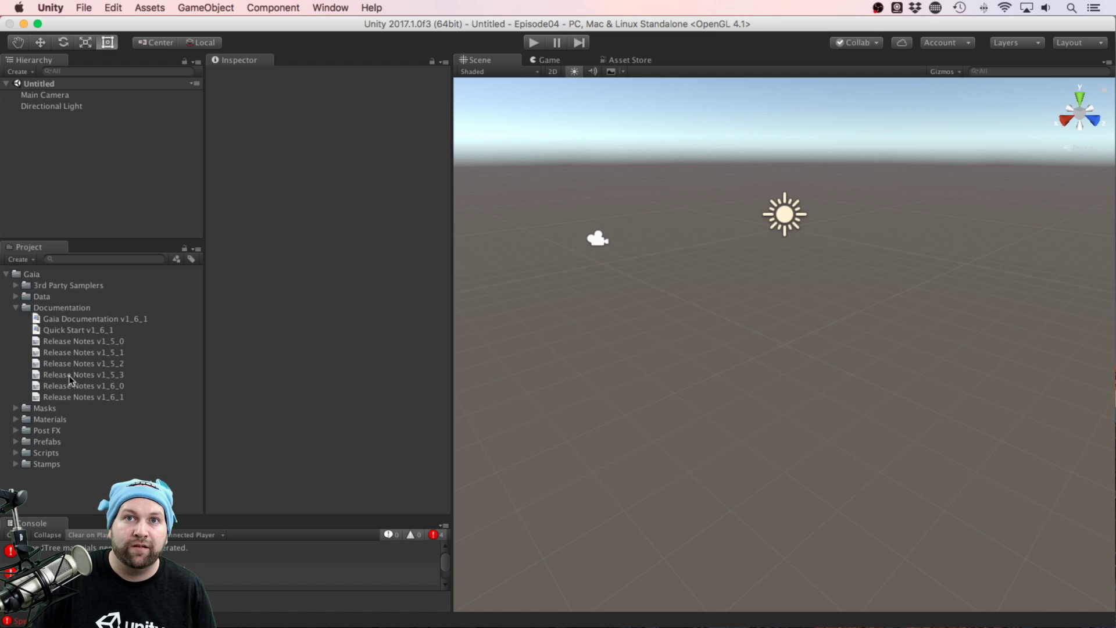
Step: Open Quick Start v1_6_1.pdf in Preview and scroll to the Quick Start steps on page 2
{"action": "double_click", "coordinate": [79, 330]}
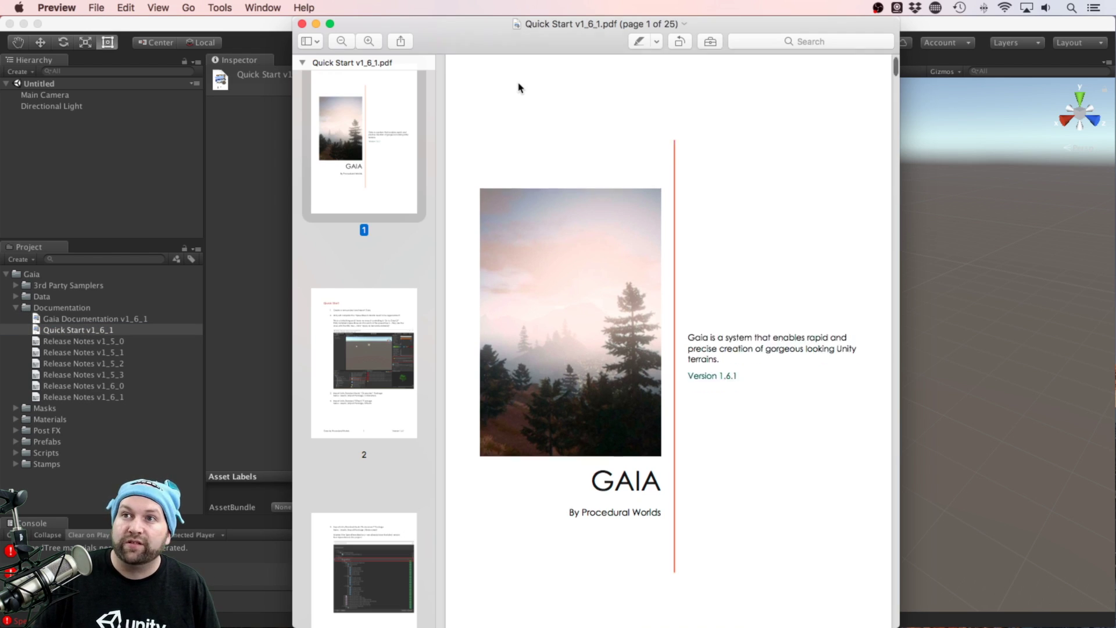
{"action": "scroll", "coordinate": [519, 88], "scroll_direction": "down", "scroll_amount": 10}
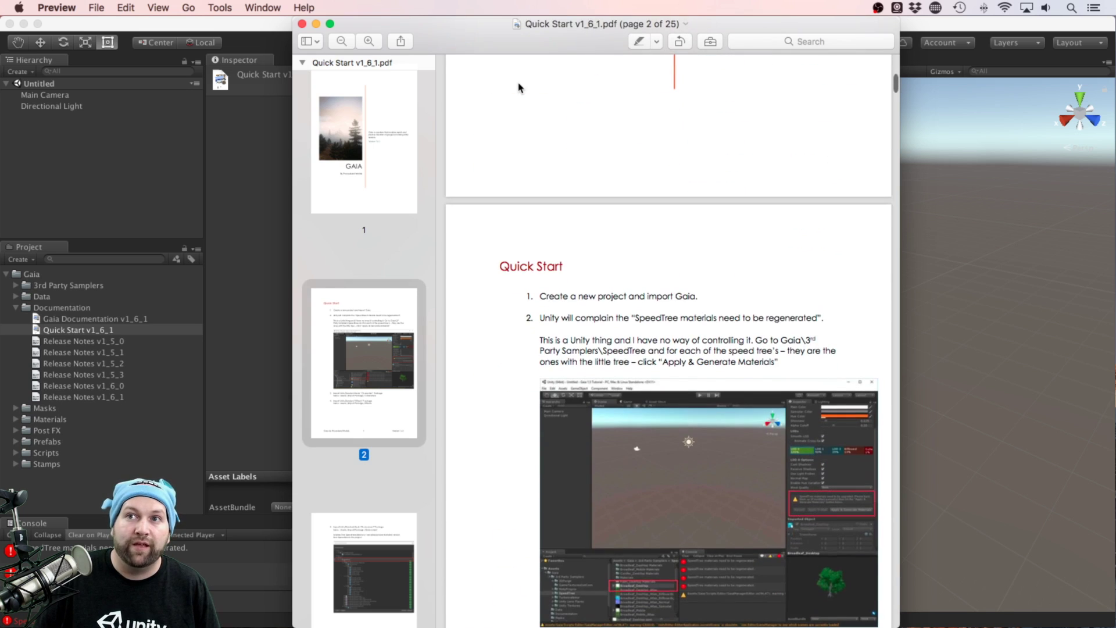
{"action": "scroll", "coordinate": [519, 87], "scroll_direction": "down", "scroll_amount": 3}
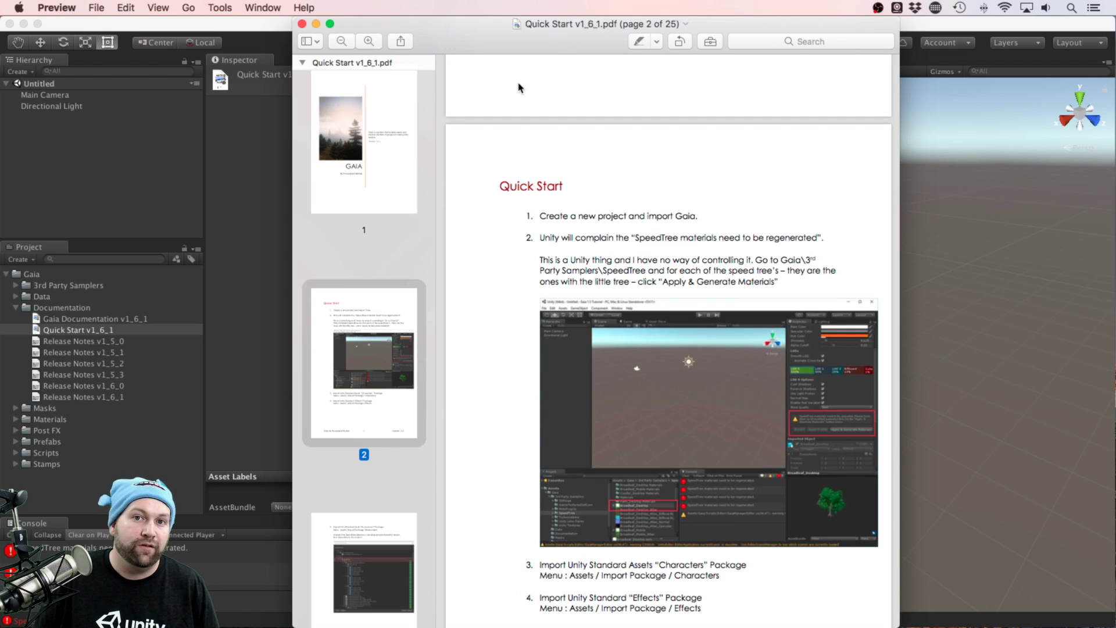
{"action": "scroll", "coordinate": [519, 87], "scroll_direction": "down", "scroll_amount": 4}
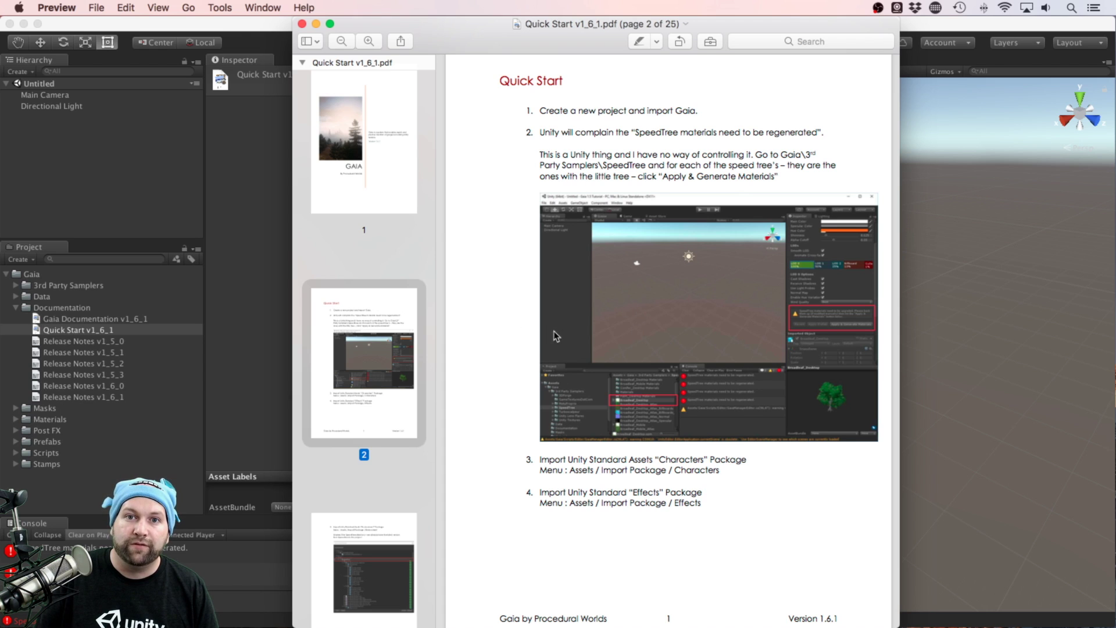
{"action": "scroll", "coordinate": [561, 395], "scroll_direction": "down", "scroll_amount": 15}
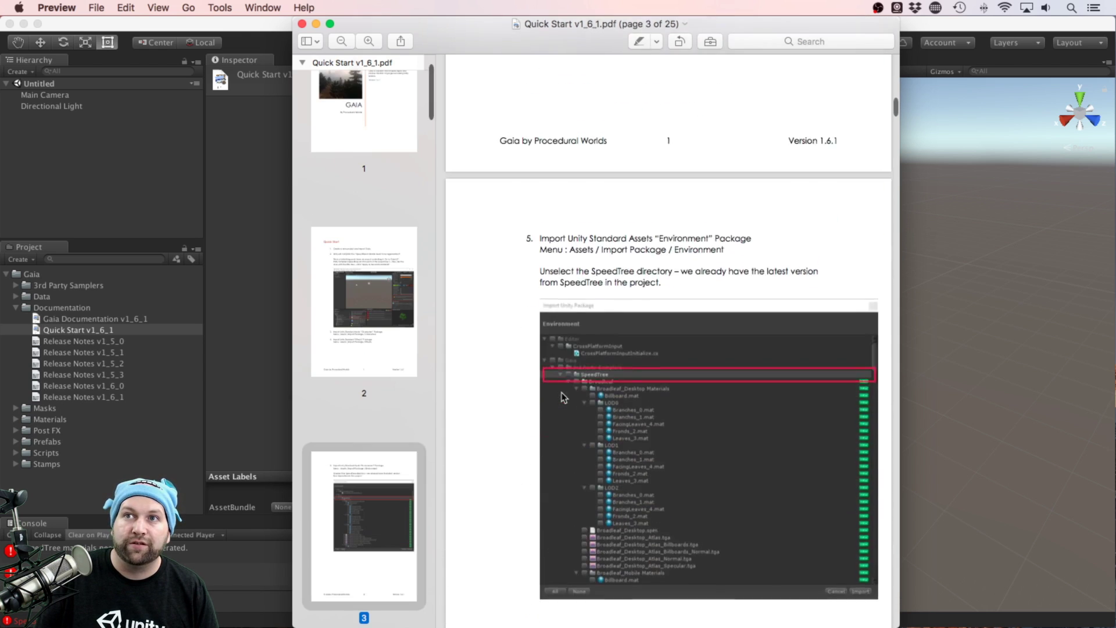
{"action": "scroll", "coordinate": [561, 395], "scroll_direction": "up", "scroll_amount": 20}
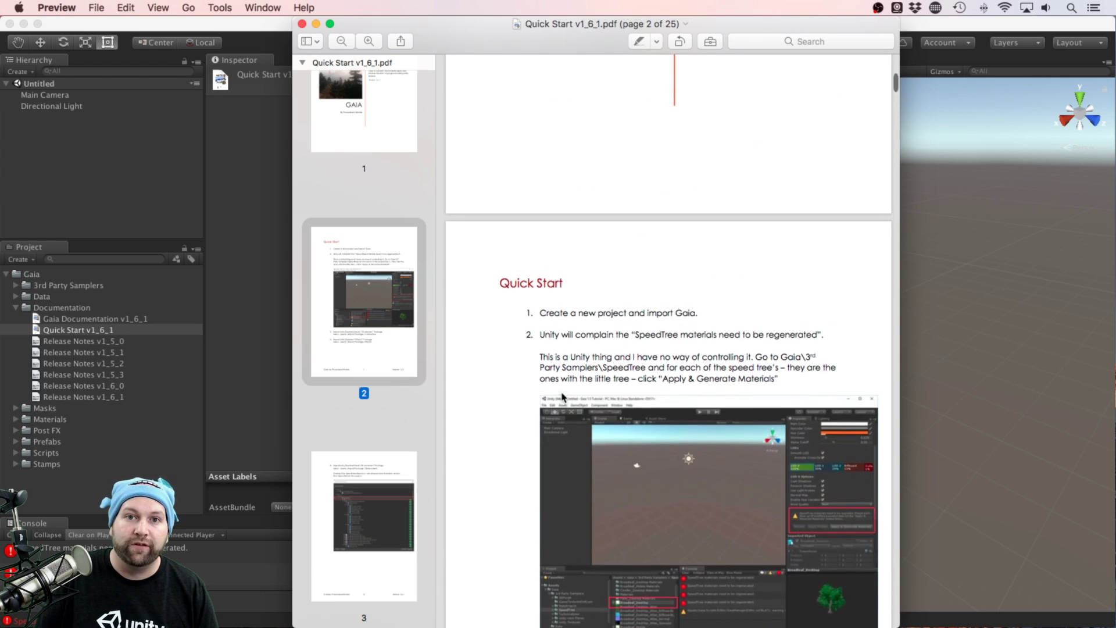
{"action": "scroll", "coordinate": [561, 394], "scroll_direction": "down", "scroll_amount": 5}
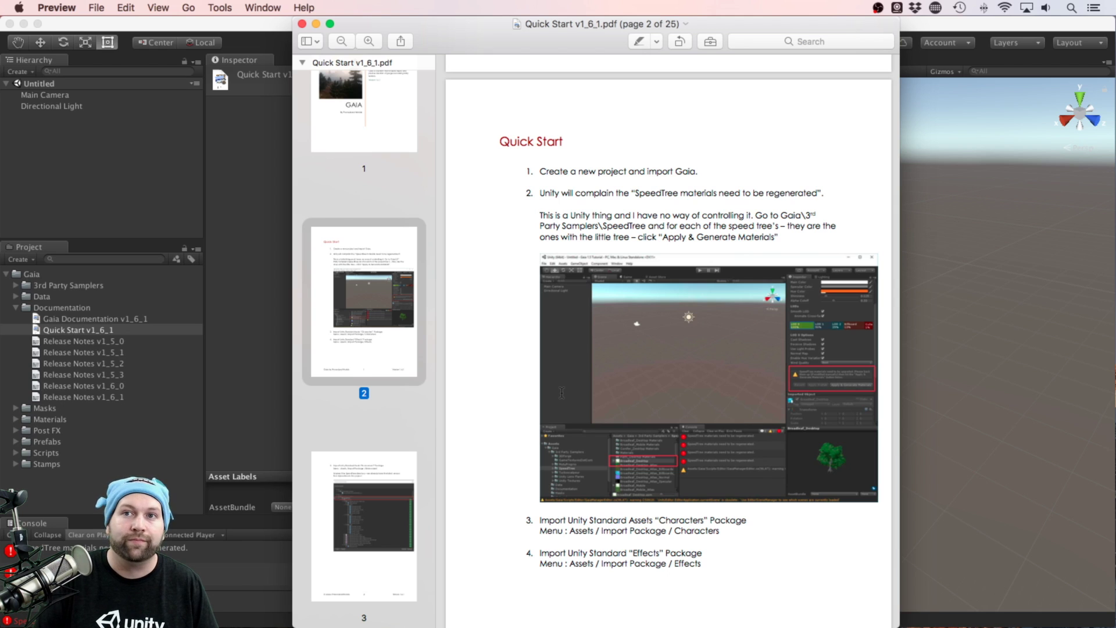
Step: Back in Unity, open the Gaia Manager from Window > Gaia > Show Gaia Manager
{"action": "left_click", "coordinate": [384, 8]}
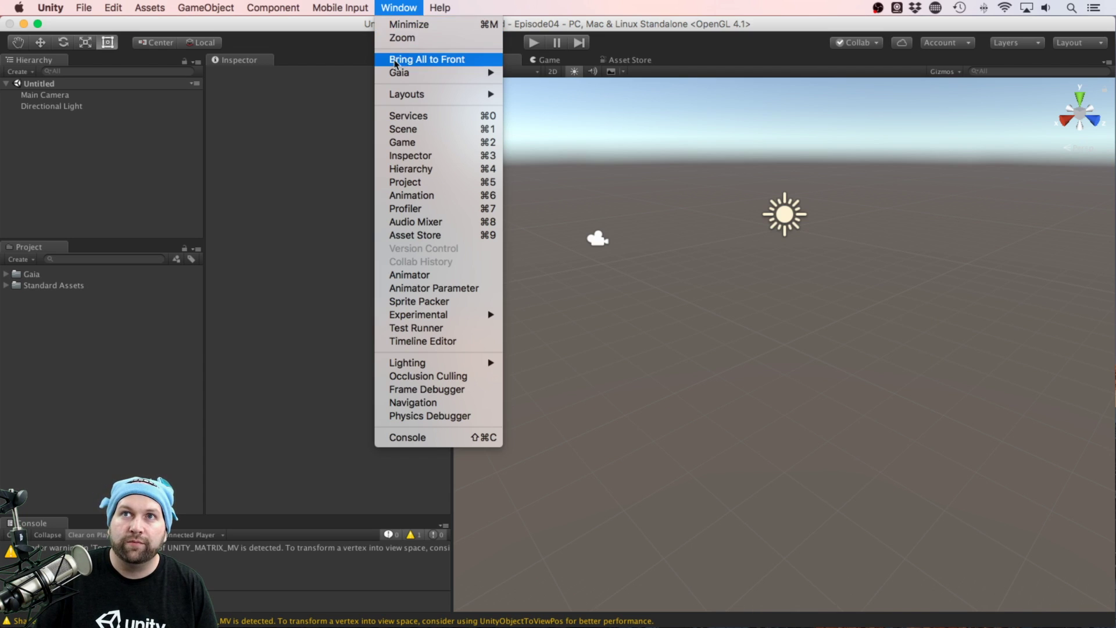
{"action": "mouse_move", "coordinate": [398, 74]}
{"action": "left_click", "coordinate": [552, 75]}
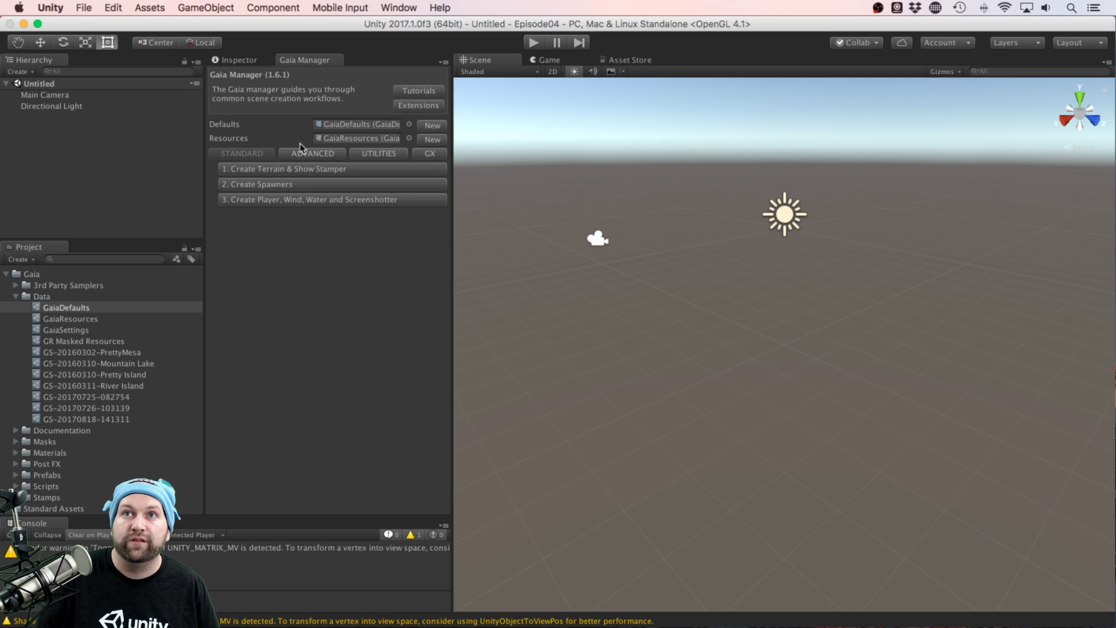
Step: Review the GaiaDefaults and GaiaResources assets, then return to the Gaia Manager workflow steps
{"action": "left_click", "coordinate": [229, 60]}
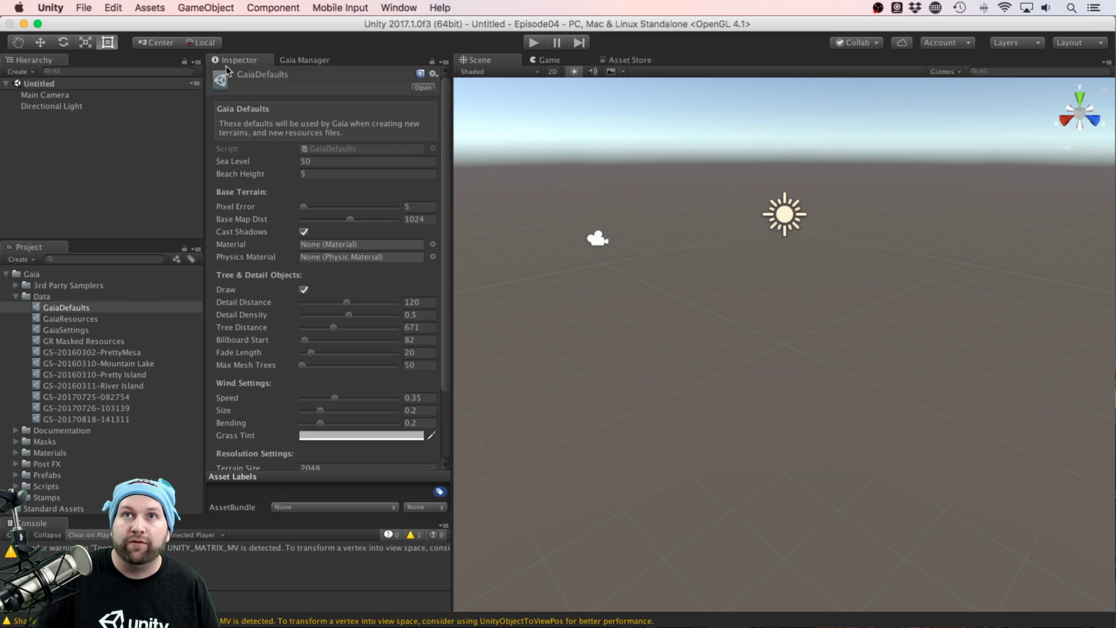
{"action": "scroll", "coordinate": [309, 258], "scroll_direction": "down", "scroll_amount": 3}
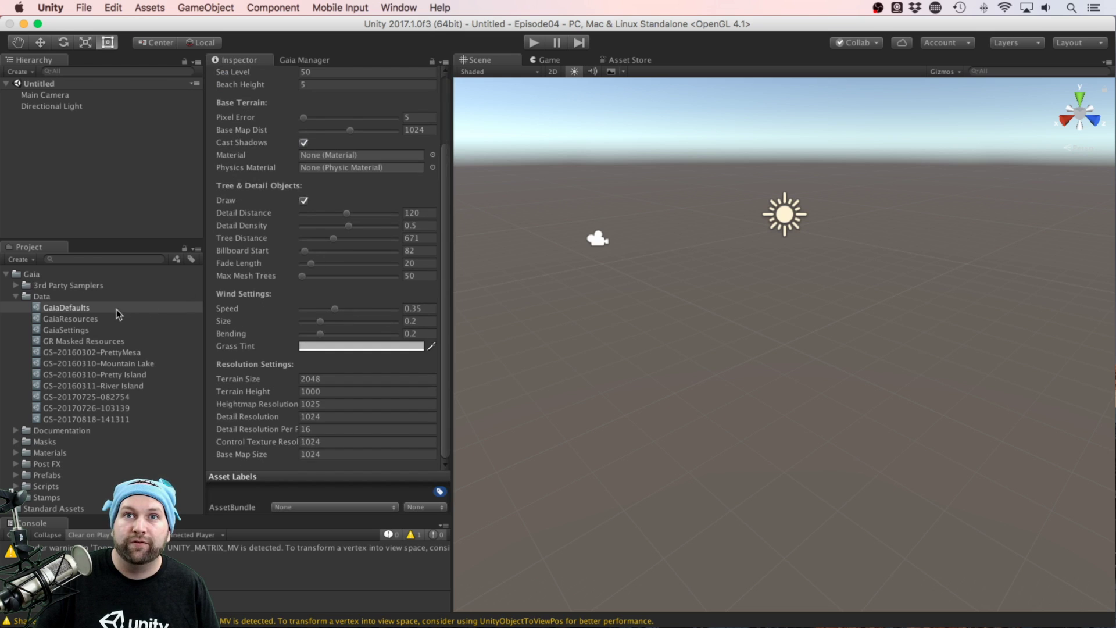
{"action": "left_click", "coordinate": [97, 319]}
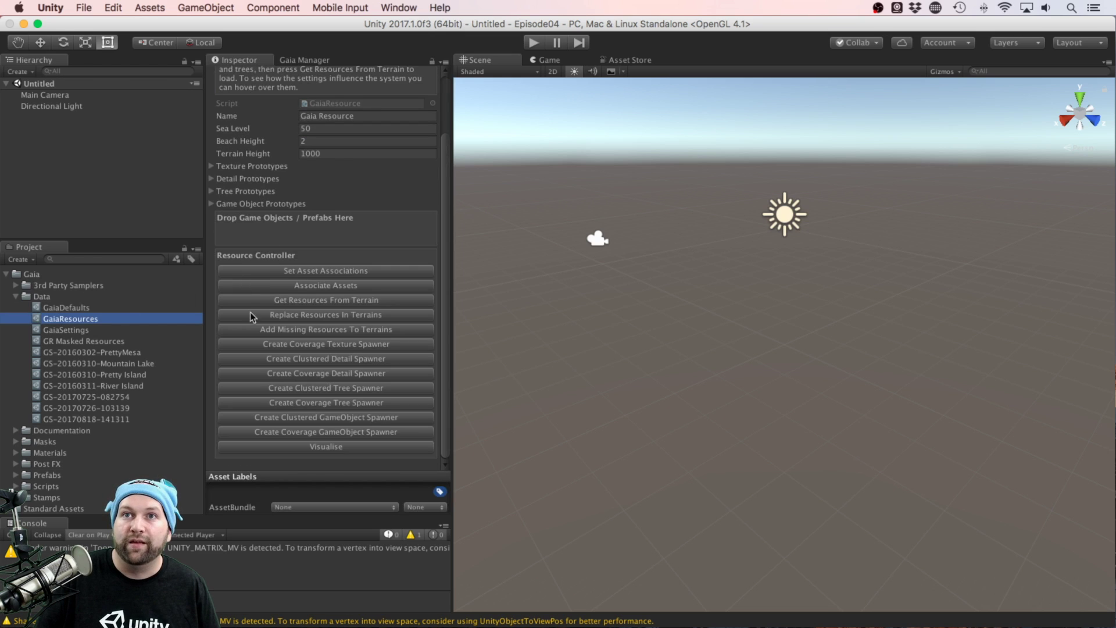
{"action": "left_click", "coordinate": [90, 308]}
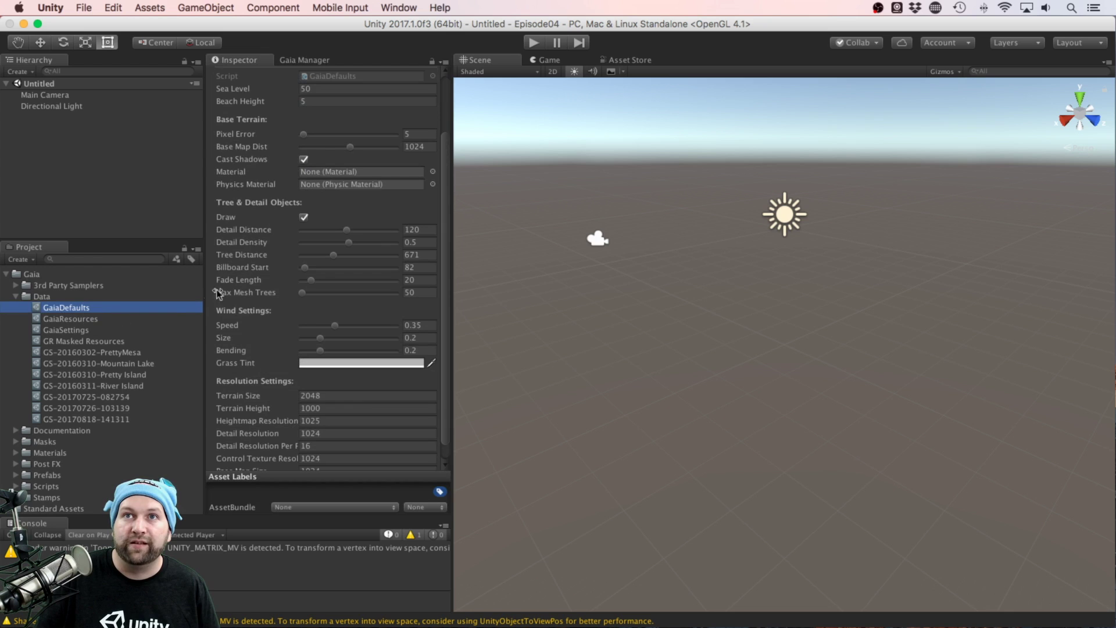
{"action": "left_click", "coordinate": [303, 60]}
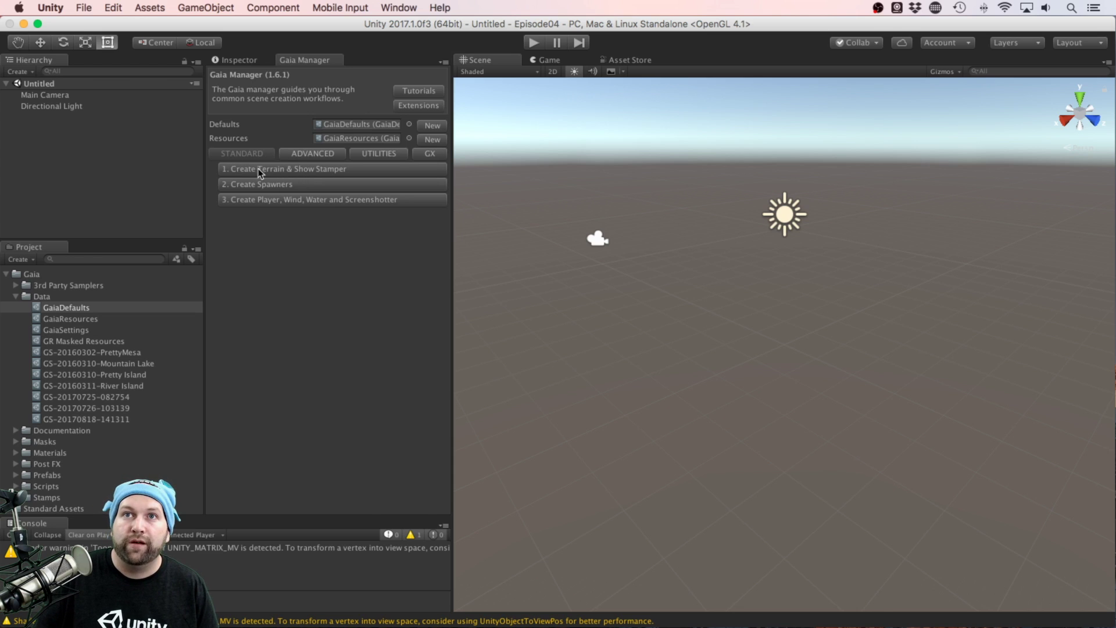
Step: Create the 2048 x 2048 Gaia terrain with its Stamper, then inspect the Session Manager and Stamper
{"action": "left_click", "coordinate": [281, 169]}
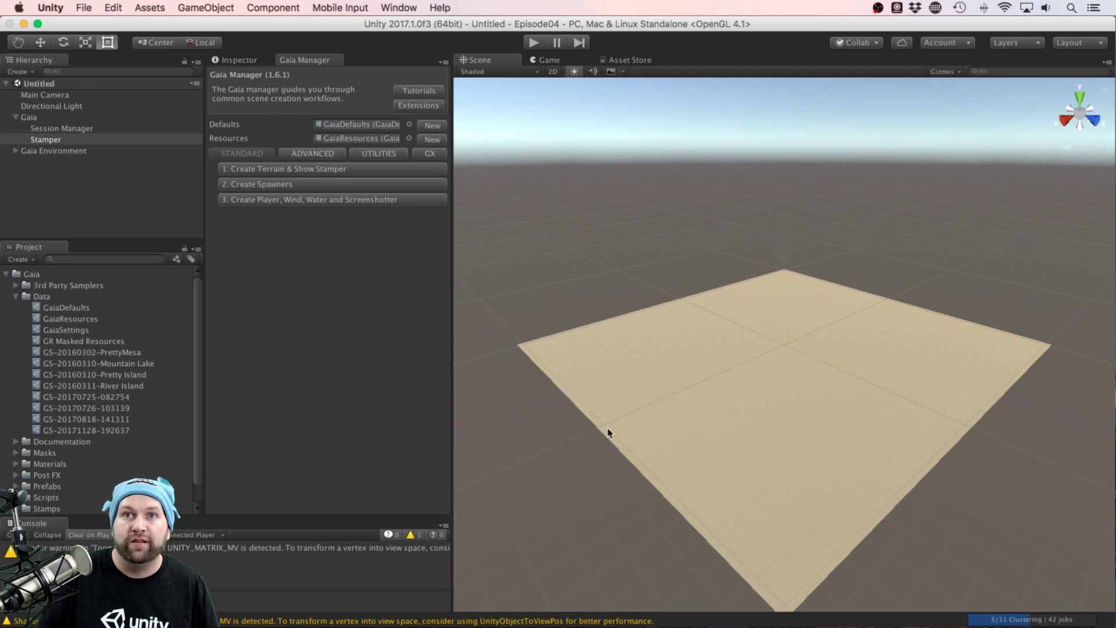
{"action": "left_click", "coordinate": [46, 140]}
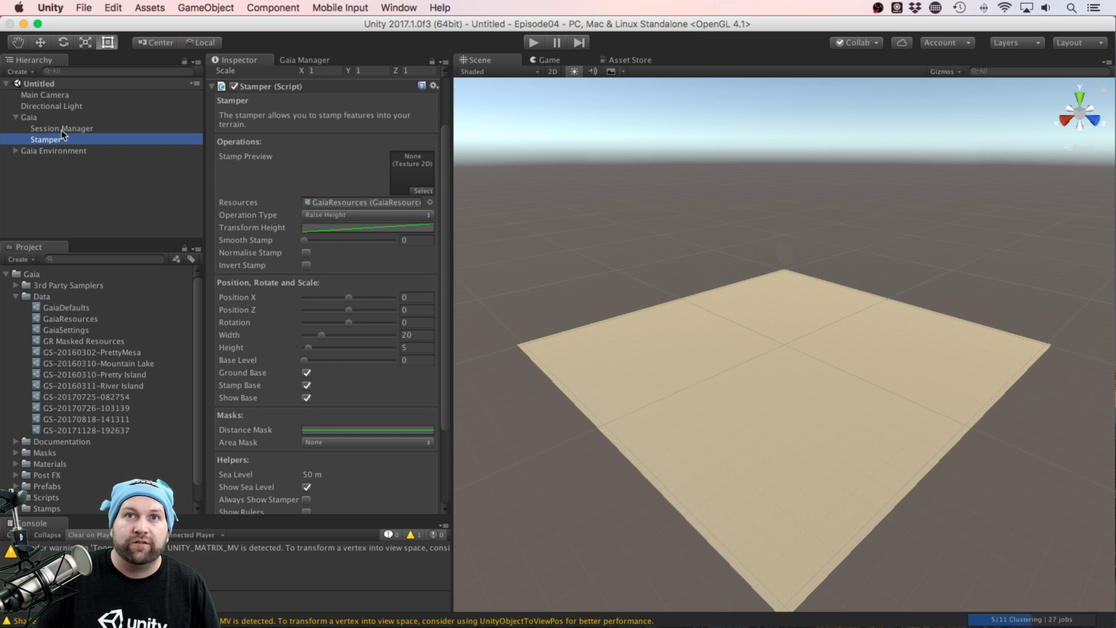
{"action": "left_click", "coordinate": [68, 129]}
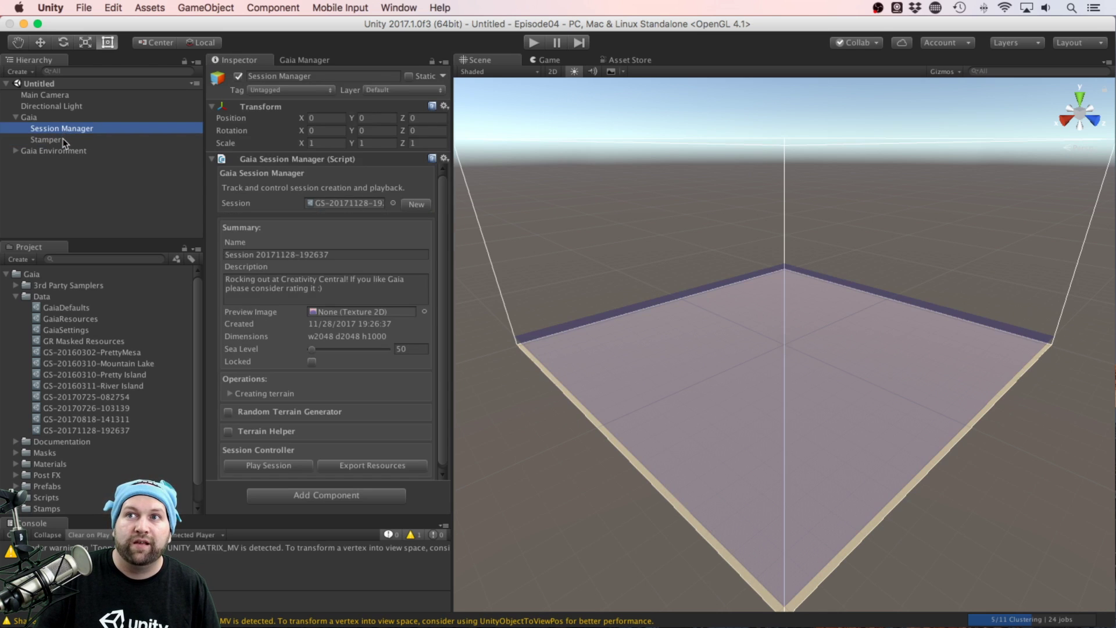
{"action": "left_click", "coordinate": [65, 140]}
{"action": "left_click", "coordinate": [78, 129]}
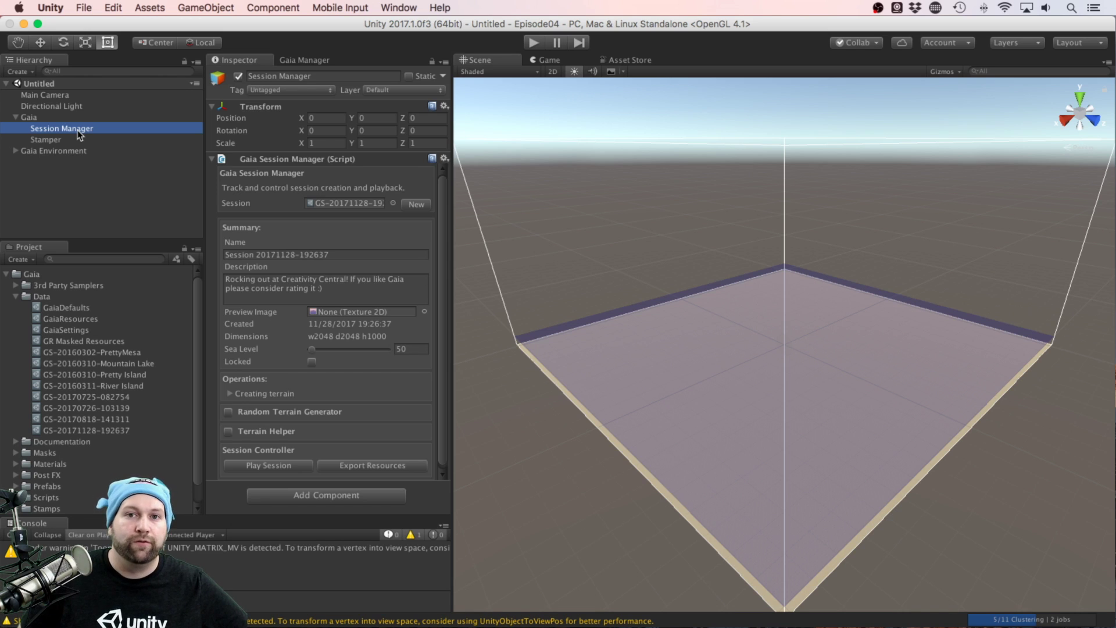
{"action": "left_click", "coordinate": [52, 139]}
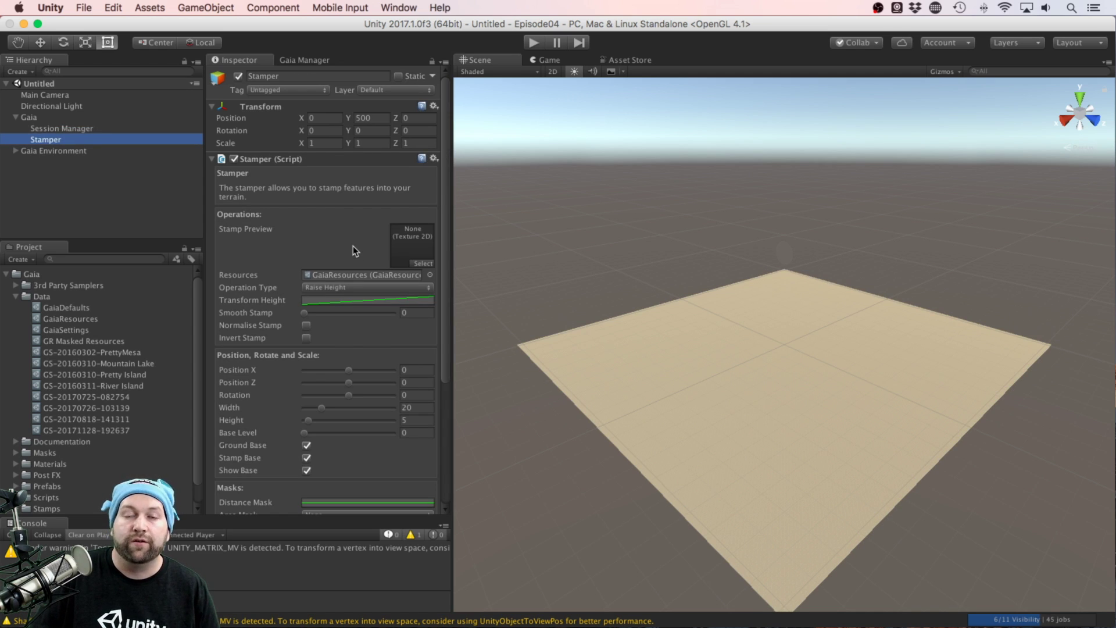
Step: Search 'islan' in the stamp picker and choose the Island 1909 stamp texture
{"action": "left_click", "coordinate": [418, 264]}
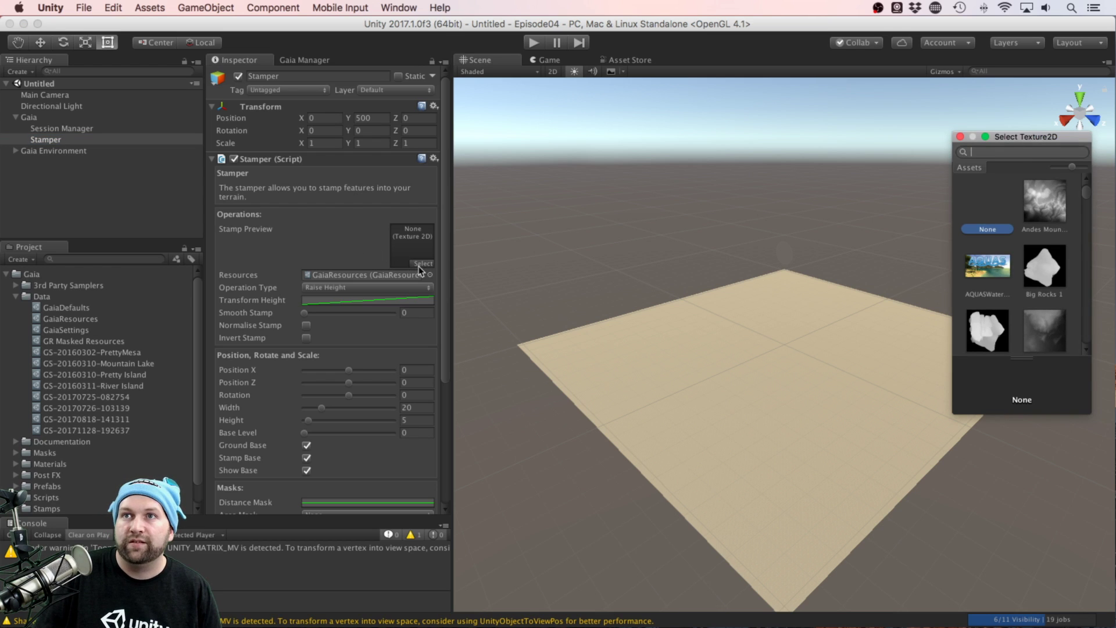
{"action": "scroll", "coordinate": [1000, 299], "scroll_direction": "down", "scroll_amount": 5}
{"action": "scroll", "coordinate": [1001, 303], "scroll_direction": "up", "scroll_amount": 5}
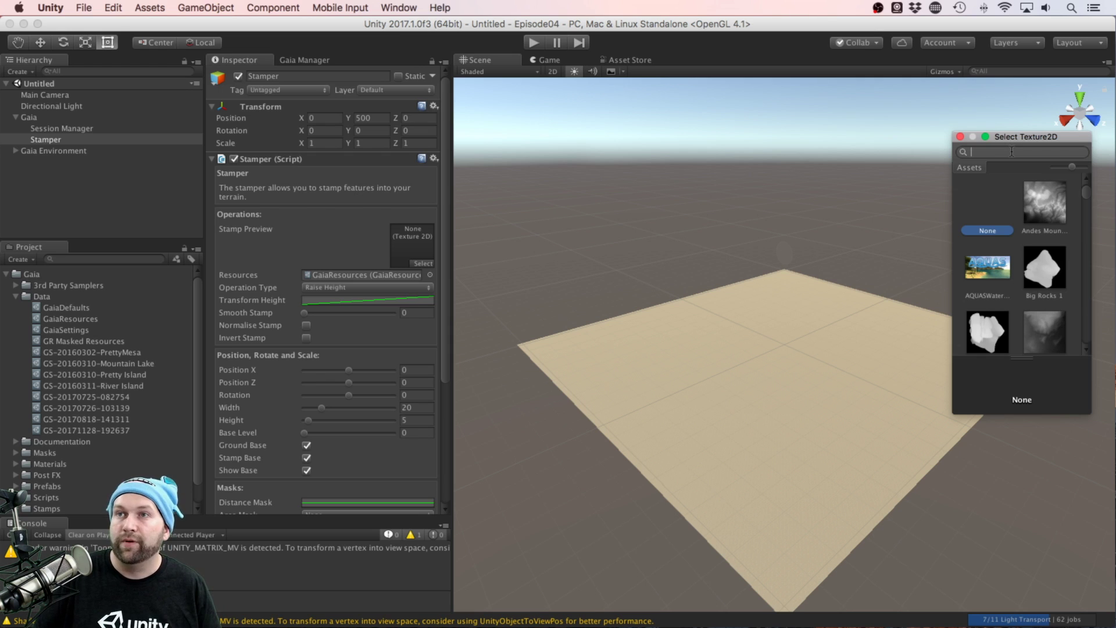
{"action": "type", "text": "islan"}
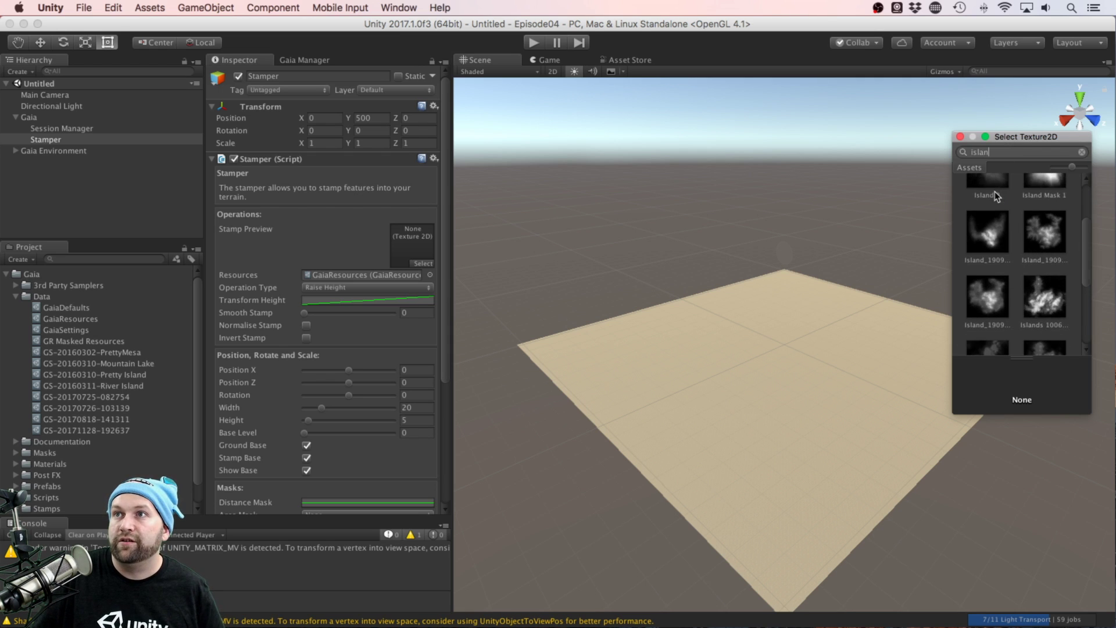
{"action": "scroll", "coordinate": [994, 194], "scroll_direction": "down", "scroll_amount": 3}
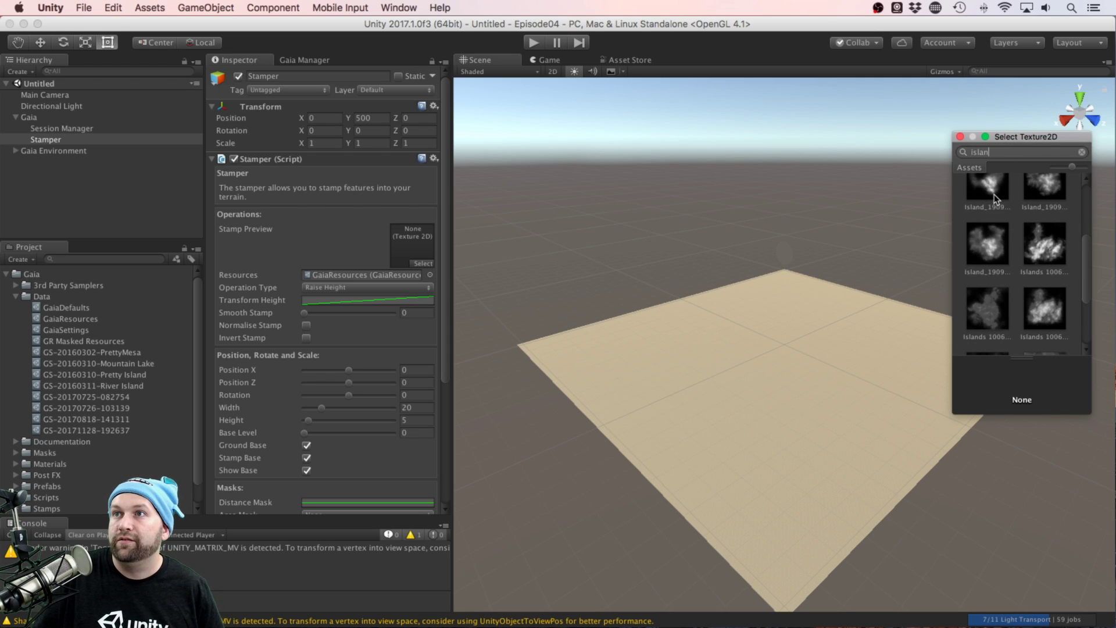
{"action": "left_click", "coordinate": [987, 247]}
{"action": "left_click", "coordinate": [987, 247]}
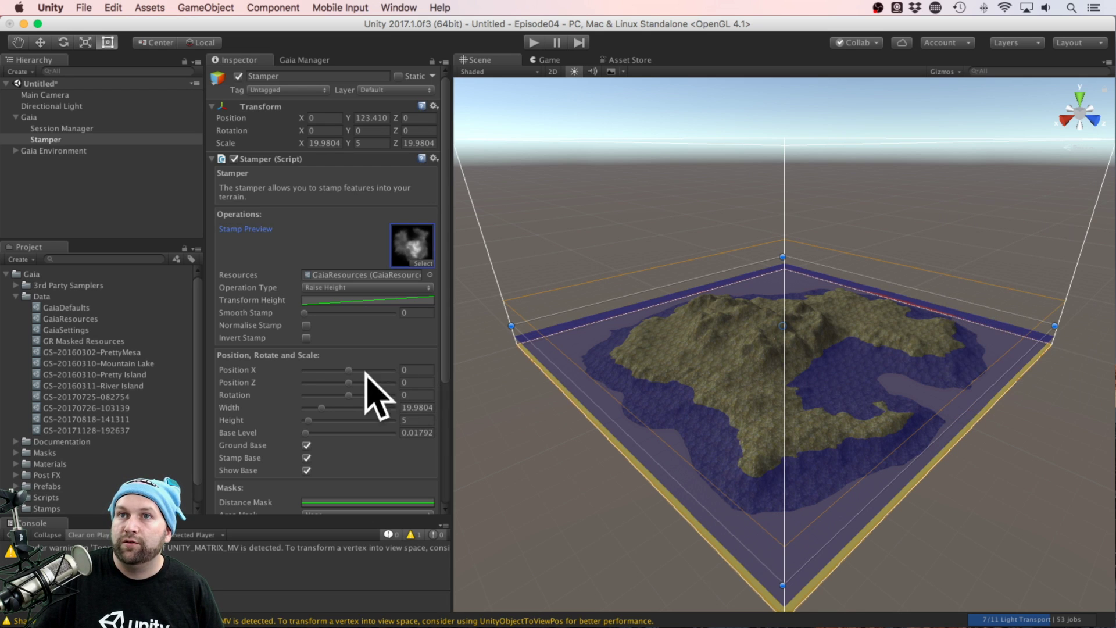
Step: Set the stamp to Position Z 32, Rotation 28 and Width 18.4
{"action": "left_click_drag", "start_coordinate": [349, 395], "coordinate": [351, 385]}
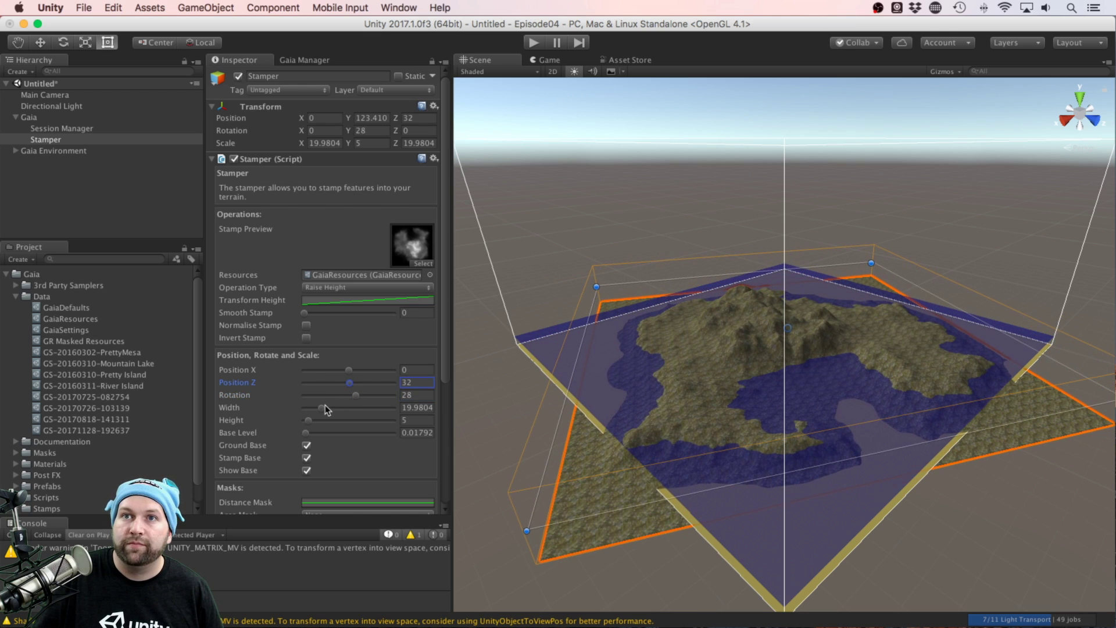
{"action": "left_click_drag", "start_coordinate": [325, 409], "coordinate": [320, 408]}
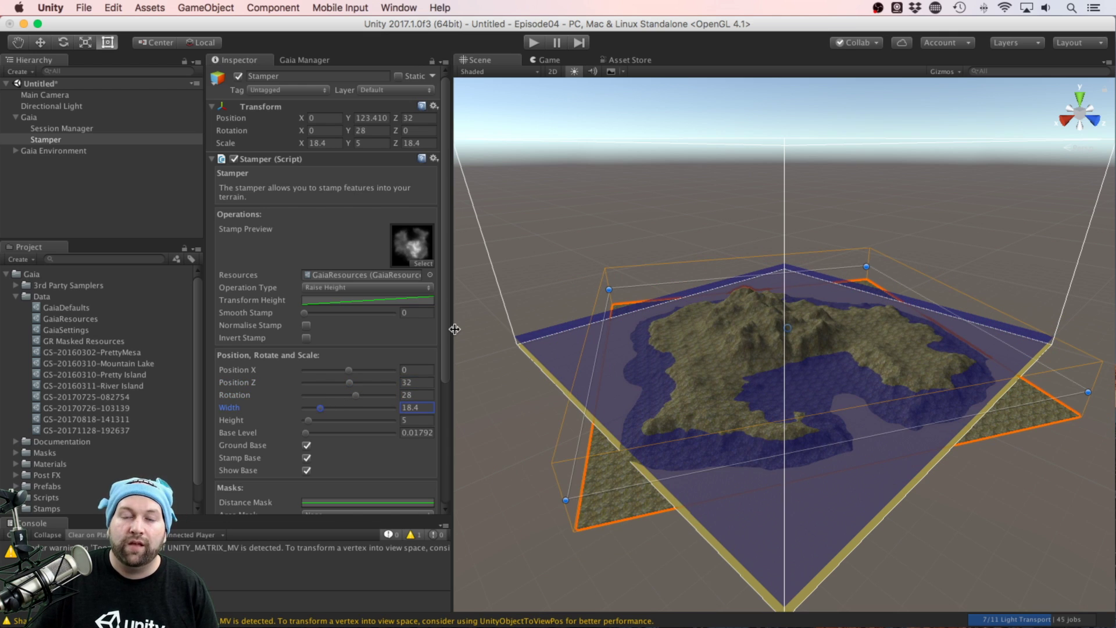
{"action": "scroll", "coordinate": [389, 387], "scroll_direction": "down", "scroll_amount": 5}
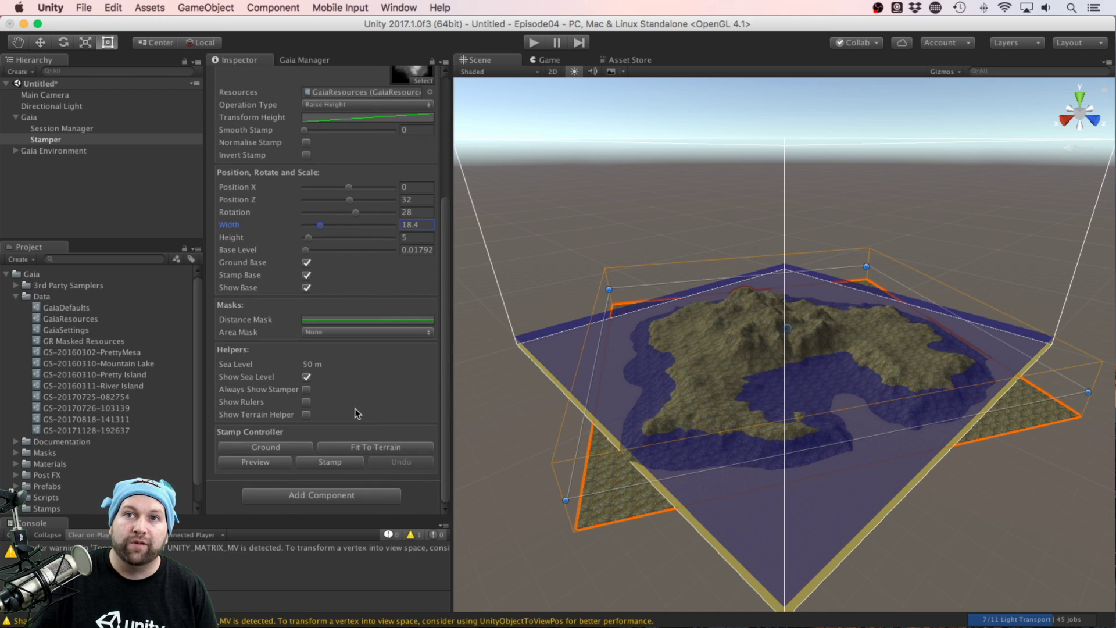
Step: Stamp the island into the terrain and reopen the stamp texture picker
{"action": "left_click", "coordinate": [324, 467]}
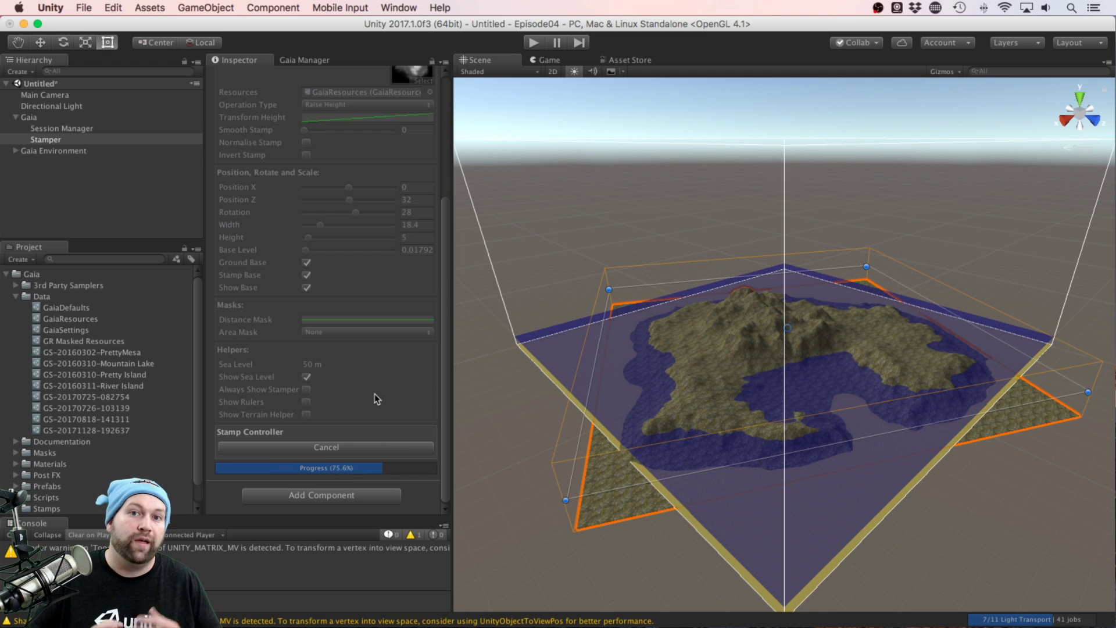
{"action": "scroll", "coordinate": [388, 262], "scroll_direction": "up", "scroll_amount": 5}
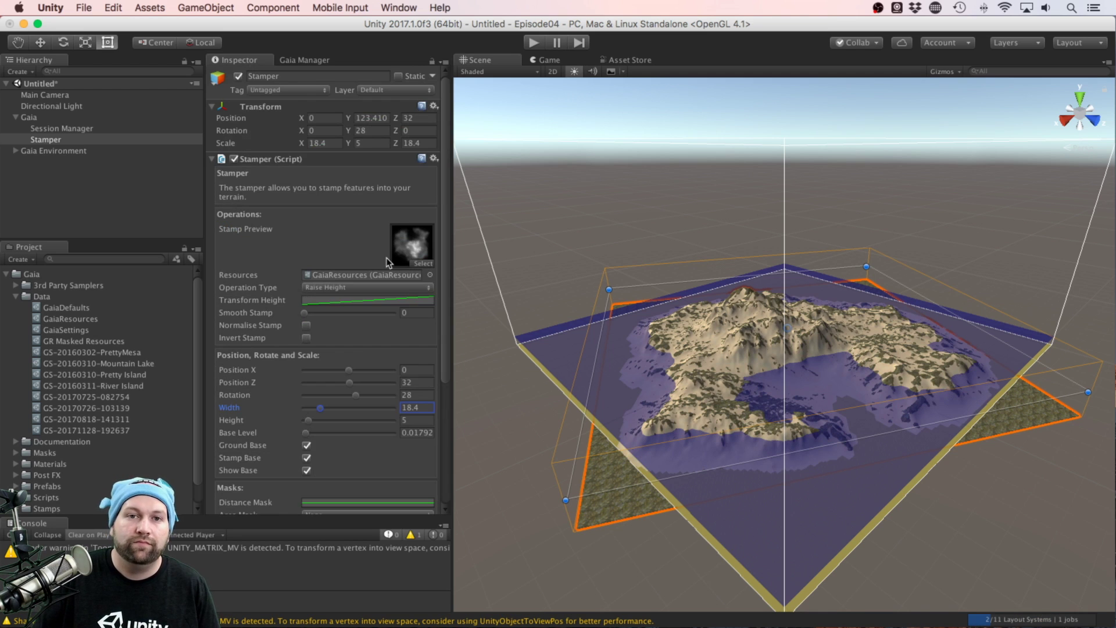
{"action": "left_click", "coordinate": [422, 264]}
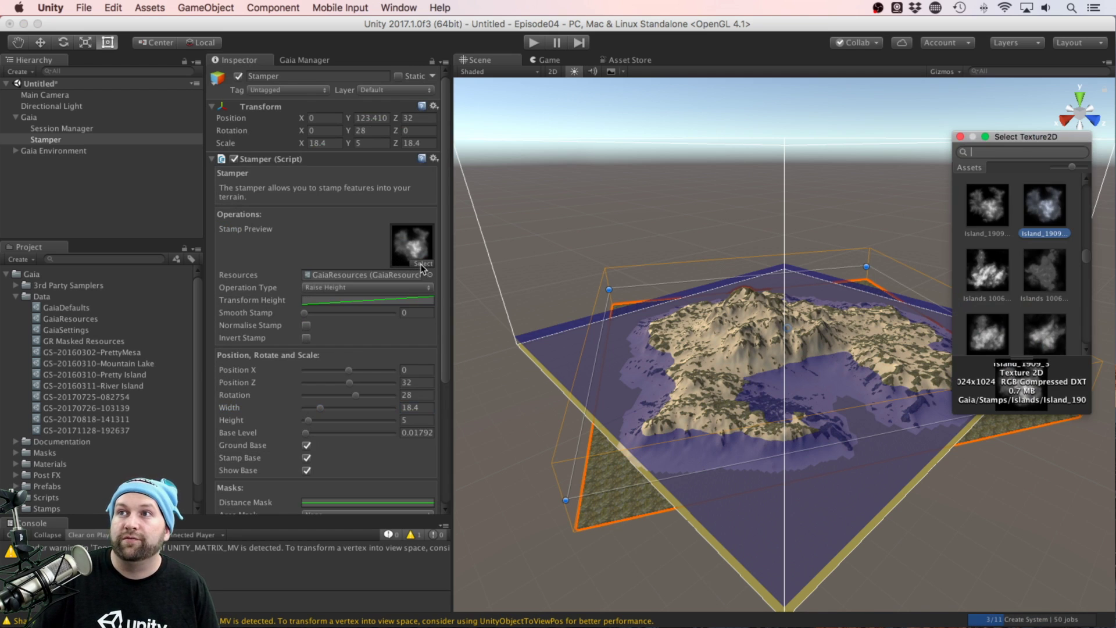
{"action": "scroll", "coordinate": [967, 270], "scroll_direction": "down", "scroll_amount": 3}
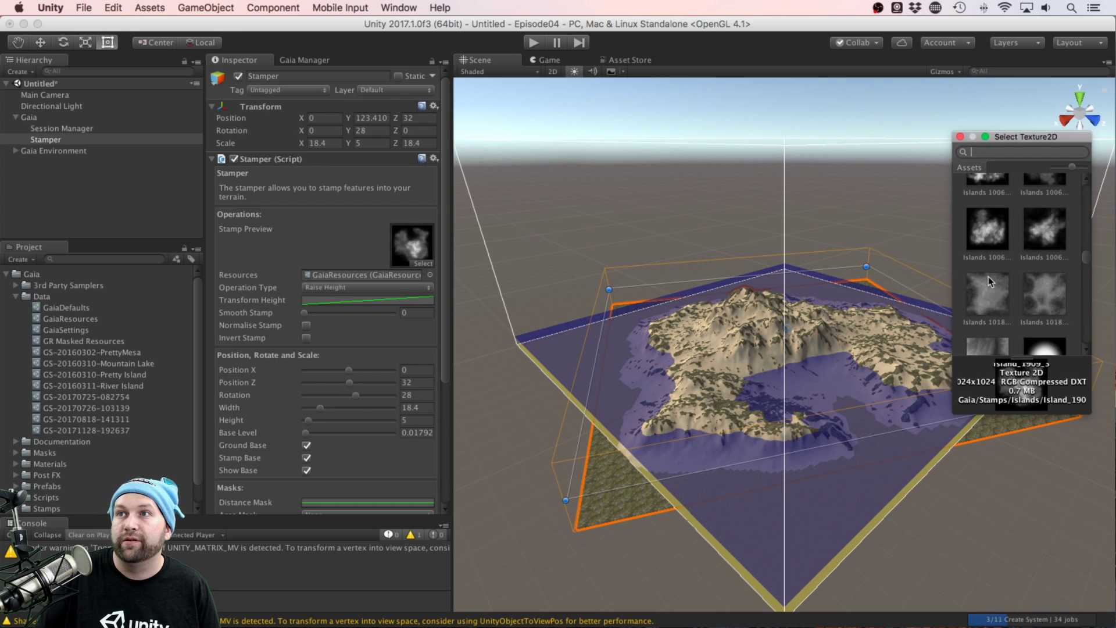
Step: Stamp an Islands 1006 shape at Height 6.6, Width 14.5 and Rotation -6
{"action": "left_click", "coordinate": [1057, 228]}
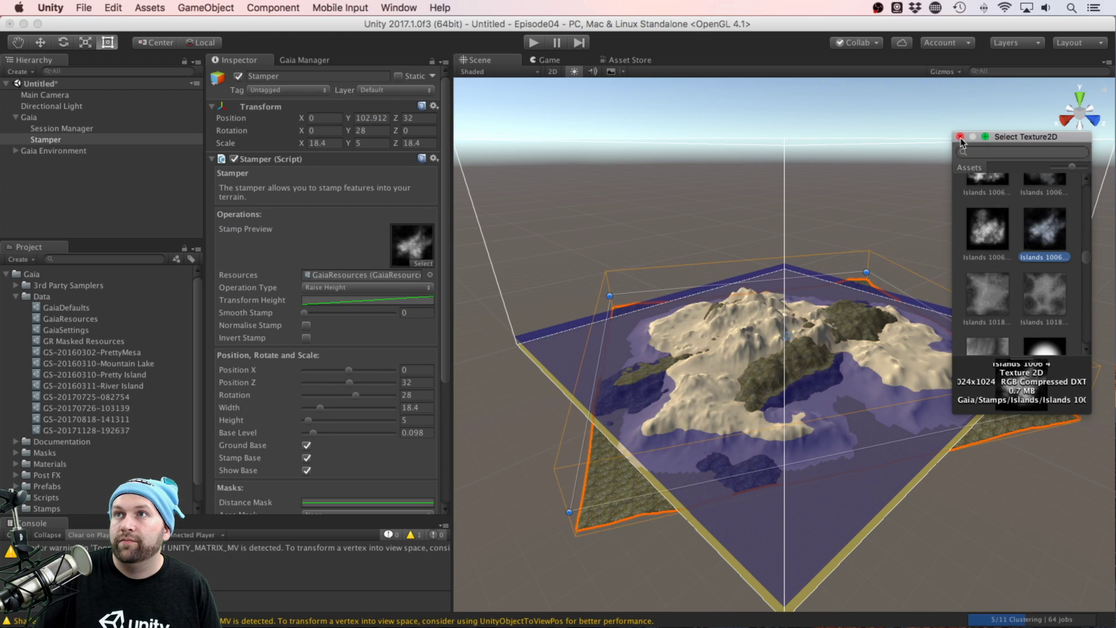
{"action": "left_click", "coordinate": [960, 136]}
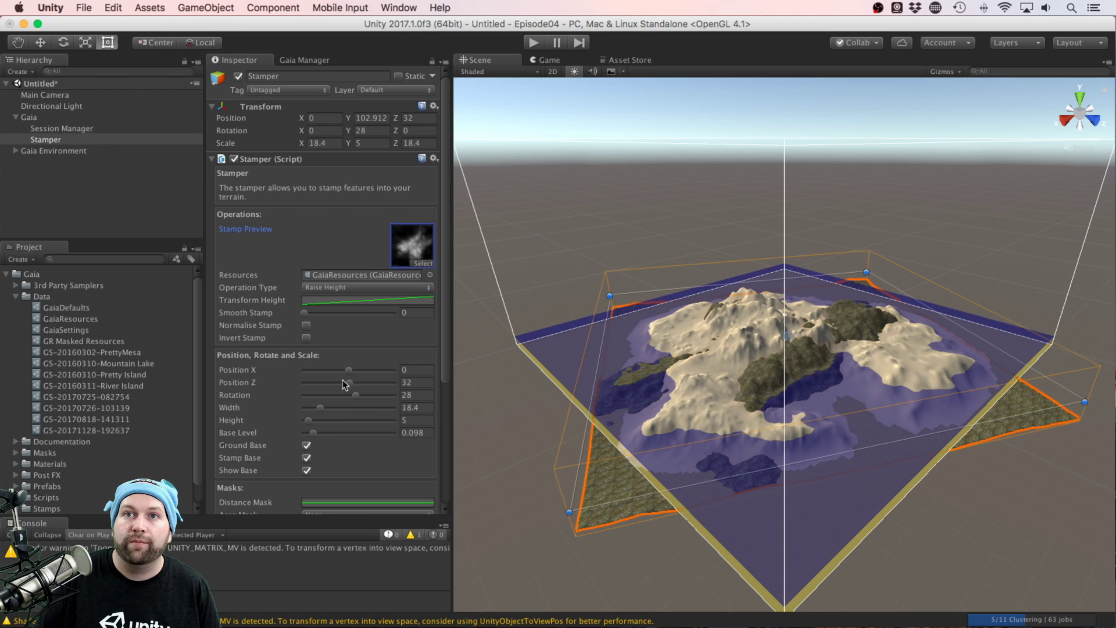
{"action": "left_click_drag", "start_coordinate": [308, 419], "coordinate": [347, 399]}
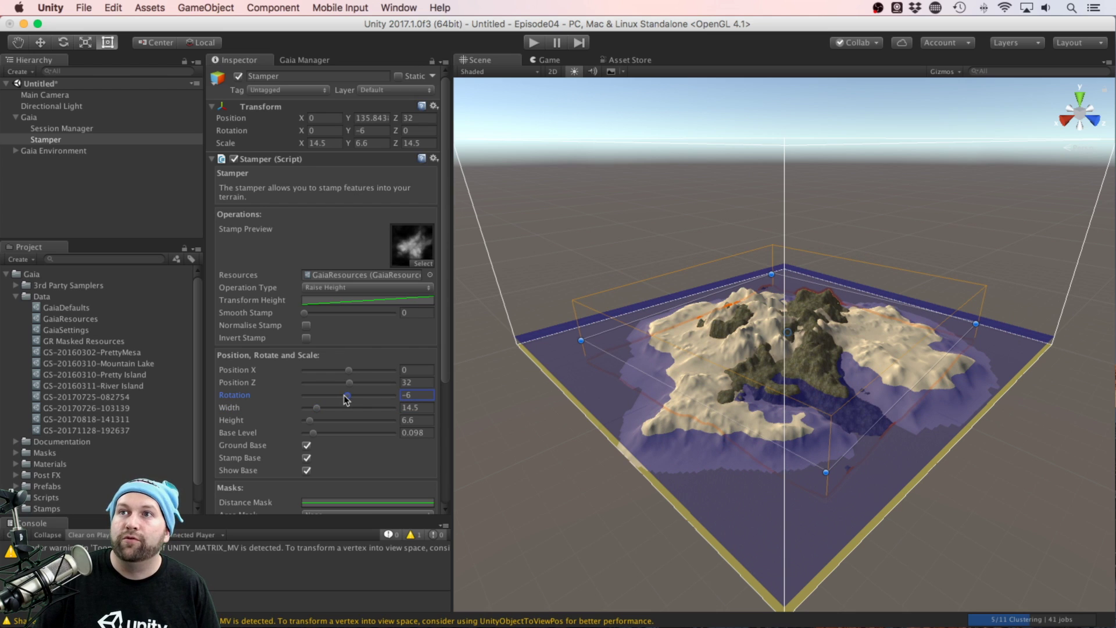
{"action": "scroll", "coordinate": [401, 378], "scroll_direction": "down", "scroll_amount": 5}
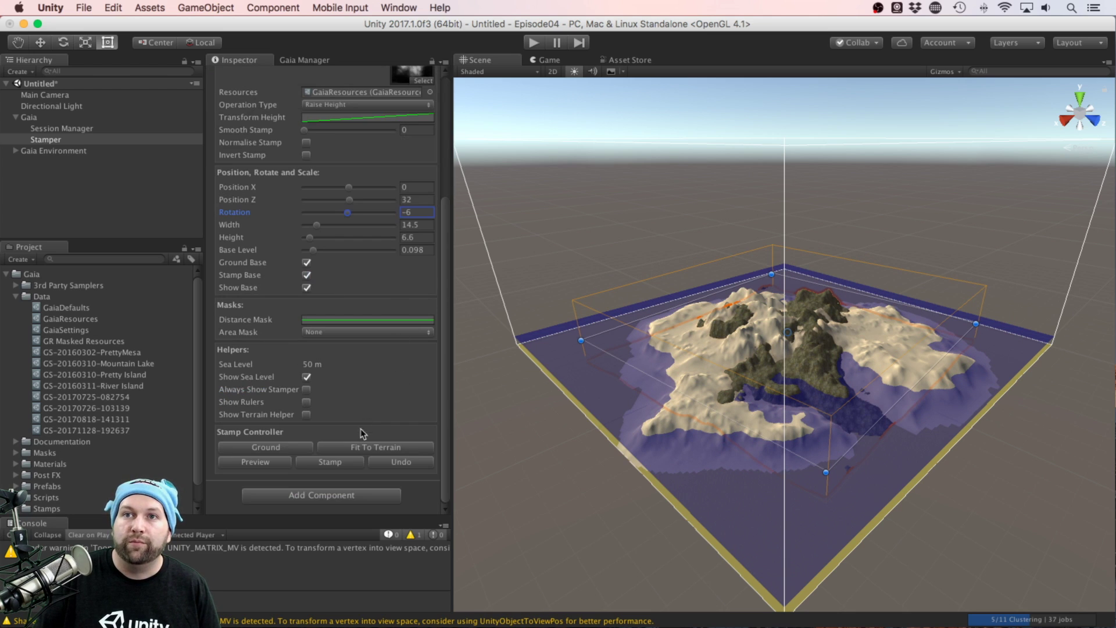
{"action": "left_click", "coordinate": [330, 462]}
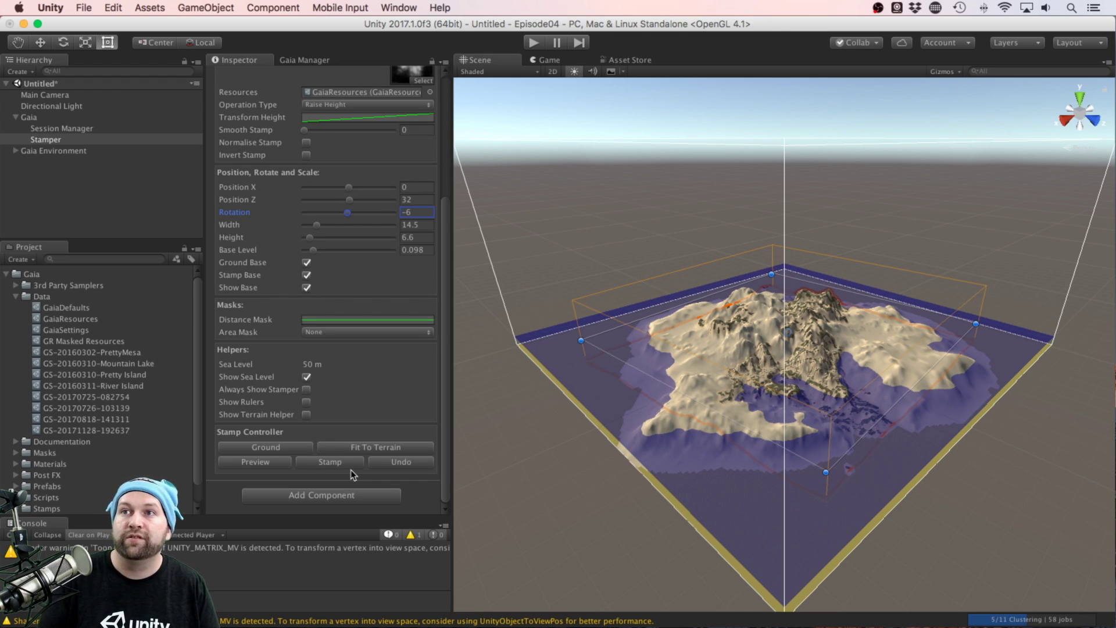
Step: Use the Terrain Helper to smooth all terrain tiles, confirming with Yes
{"action": "left_click", "coordinate": [307, 414]}
{"action": "scroll", "coordinate": [319, 418], "scroll_direction": "down", "scroll_amount": 3}
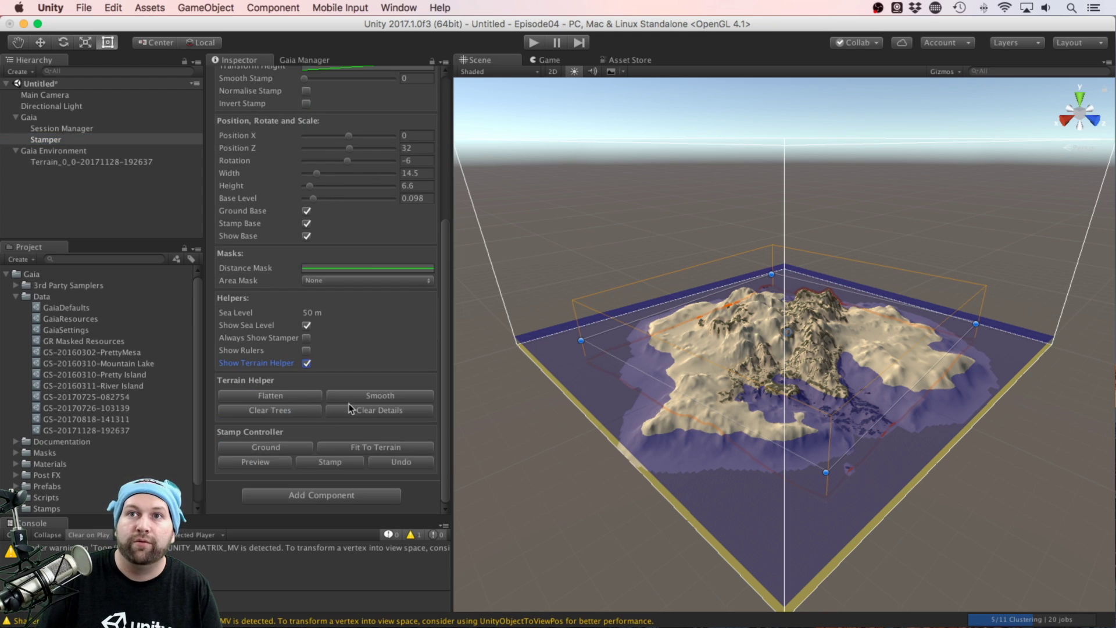
{"action": "left_click", "coordinate": [368, 397]}
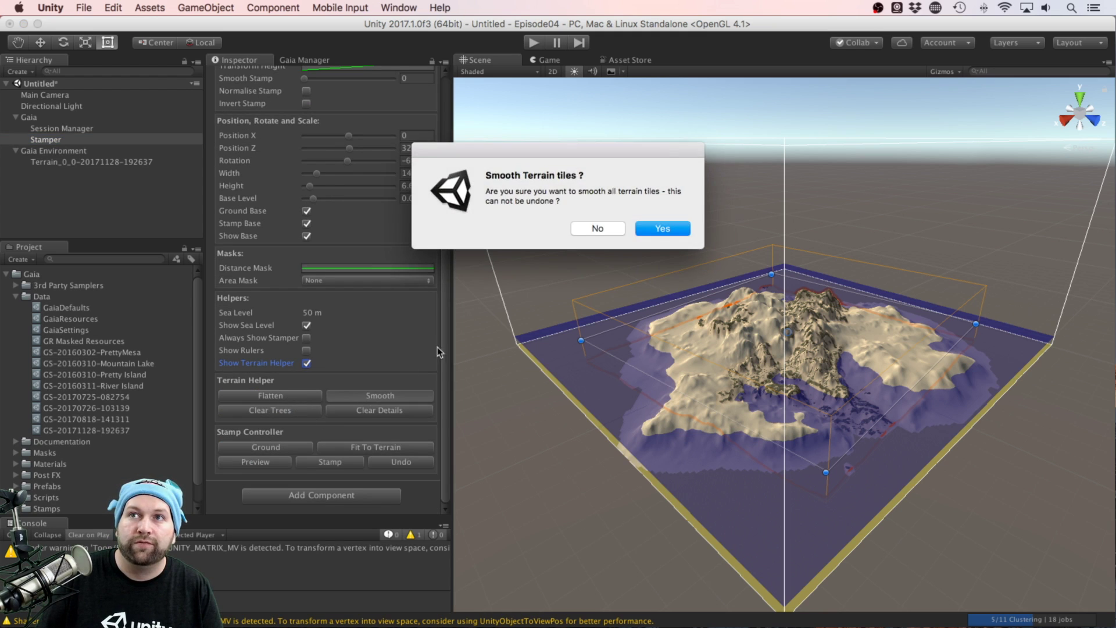
{"action": "left_click", "coordinate": [661, 228]}
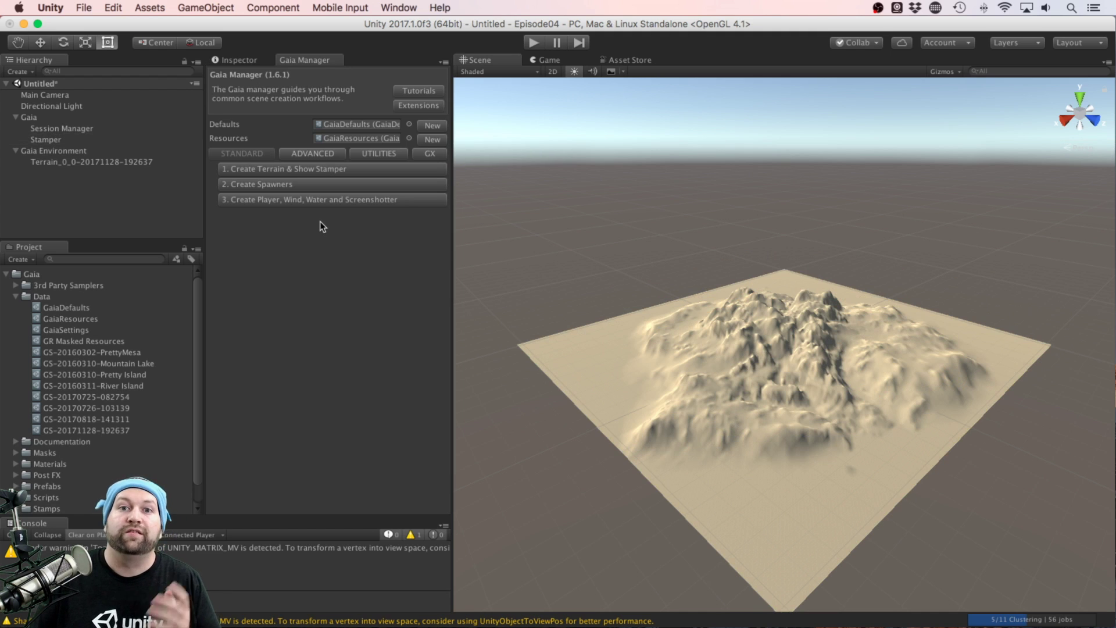
Step: Create the five Gaia spawners with '2. Create Spawners' in Gaia Manager
{"action": "left_click", "coordinate": [290, 186]}
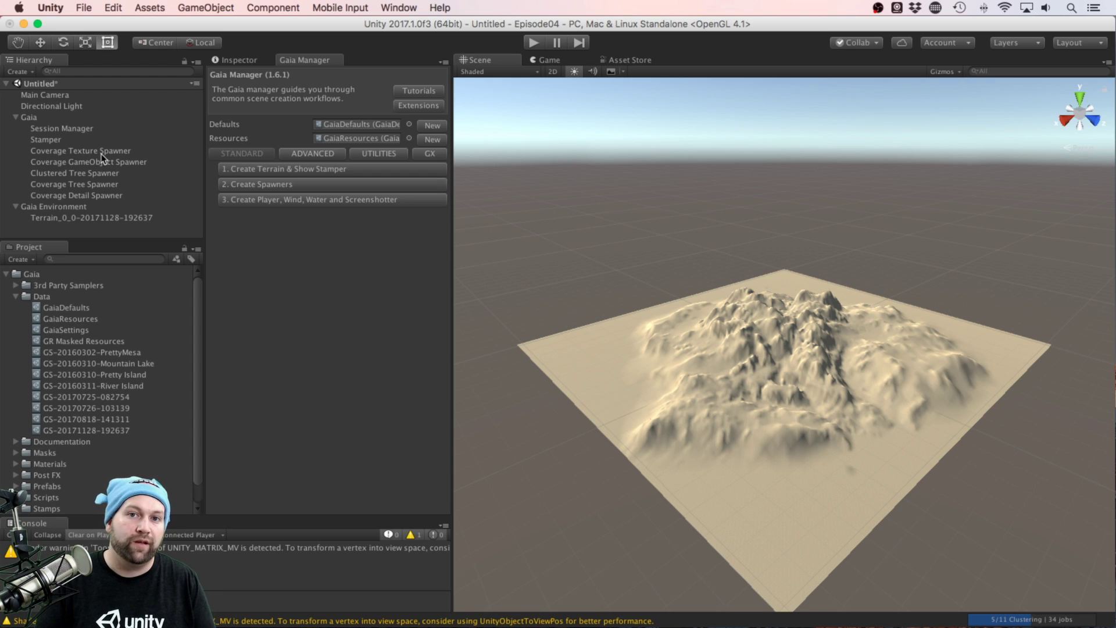
Step: Review the Coverage Texture Spawner's rules, including ground_desertSandDuneless
{"action": "left_click", "coordinate": [102, 154]}
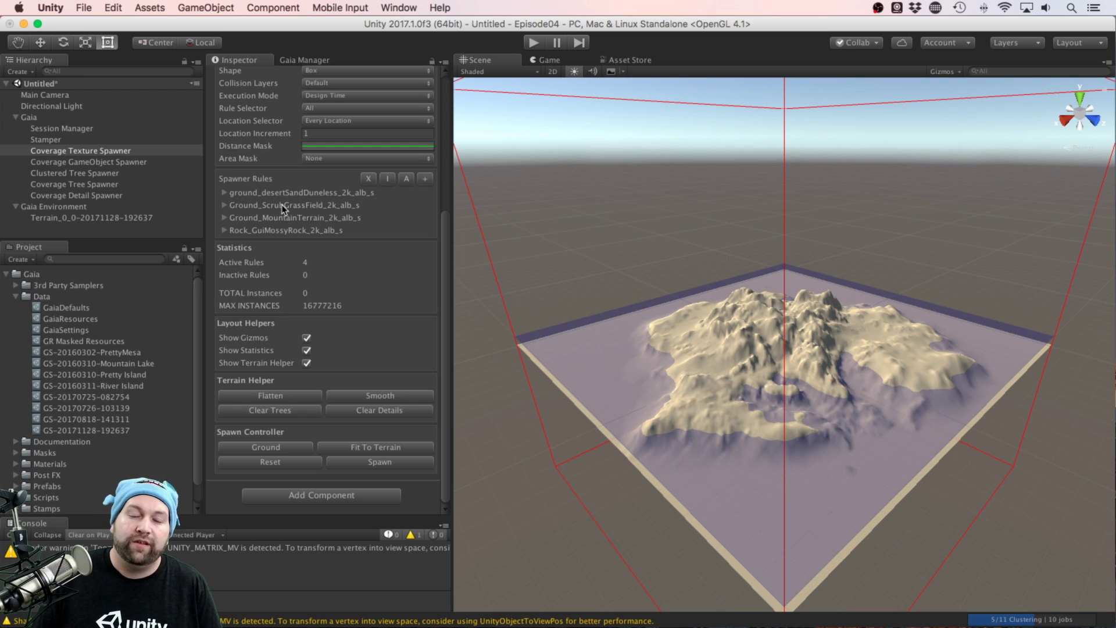
{"action": "left_click", "coordinate": [226, 193]}
{"action": "left_click", "coordinate": [227, 191]}
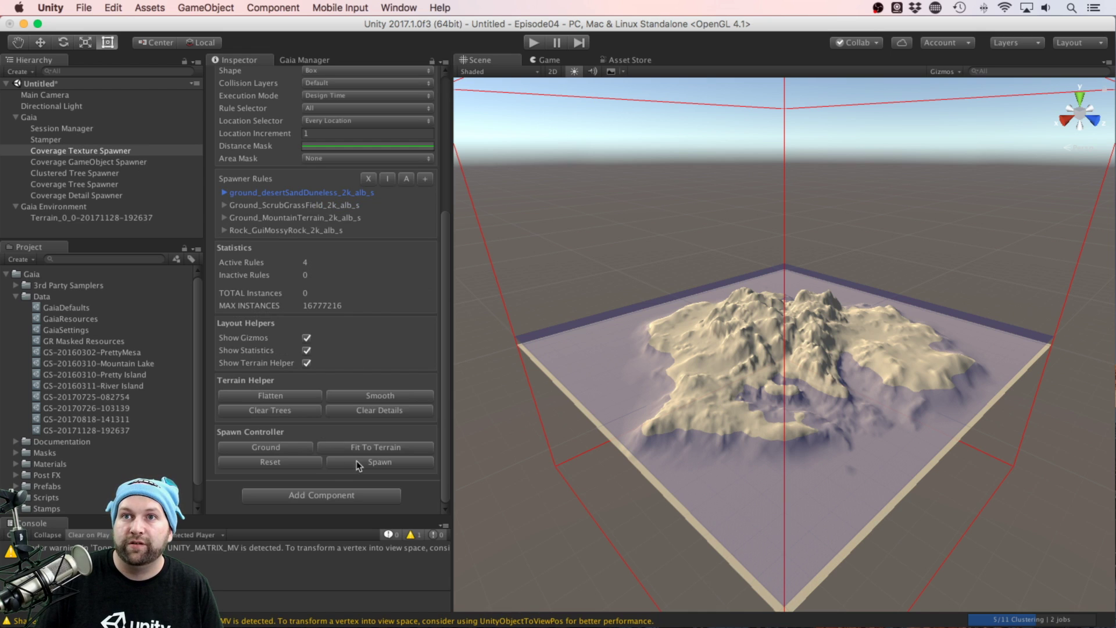
Step: Spawn sand, grass, mountain and mossy rock textures across the island and inspect the valley
{"action": "left_click", "coordinate": [378, 462]}
{"action": "scroll", "coordinate": [659, 491], "scroll_direction": "up", "scroll_amount": 5}
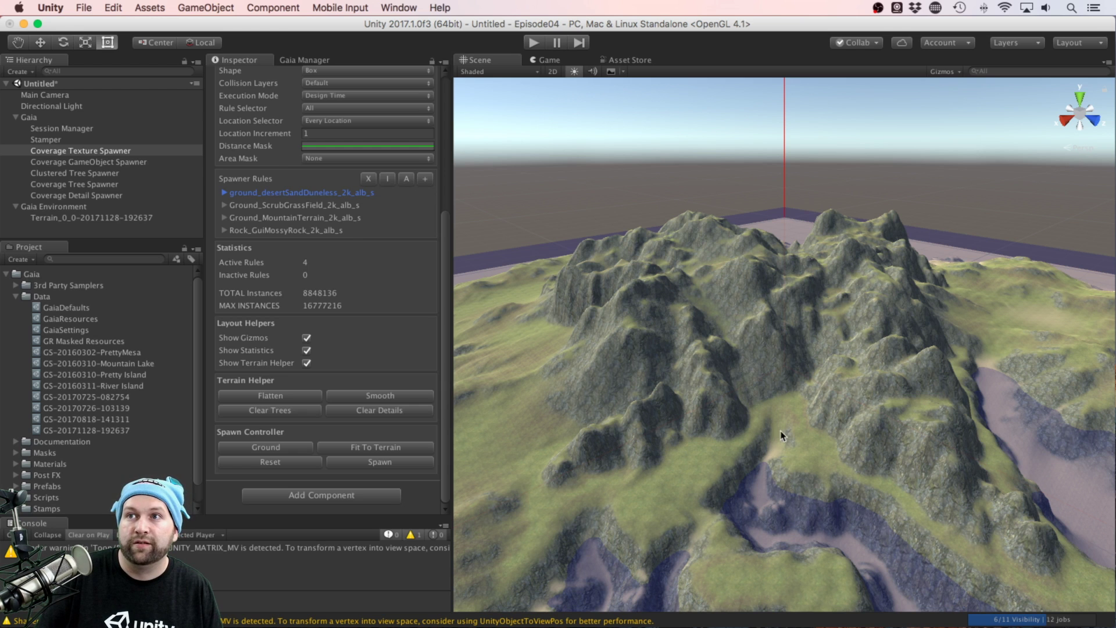
{"action": "scroll", "coordinate": [782, 430], "scroll_direction": "up", "scroll_amount": 5}
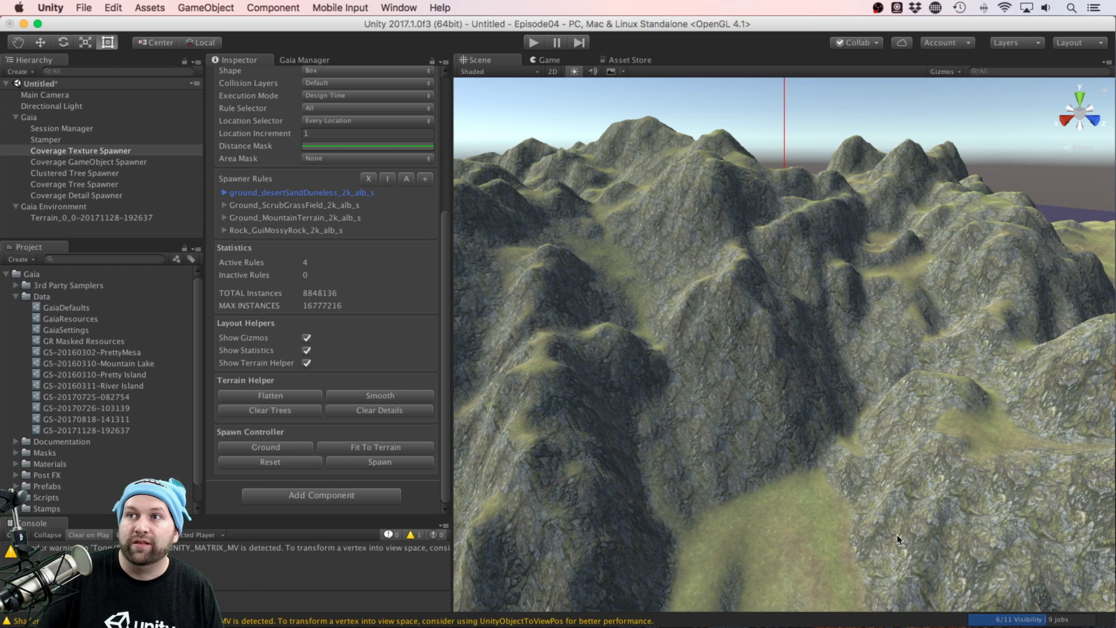
{"action": "scroll", "coordinate": [737, 449], "scroll_direction": "down", "scroll_amount": 3}
{"action": "scroll", "coordinate": [736, 449], "scroll_direction": "down", "scroll_amount": 4}
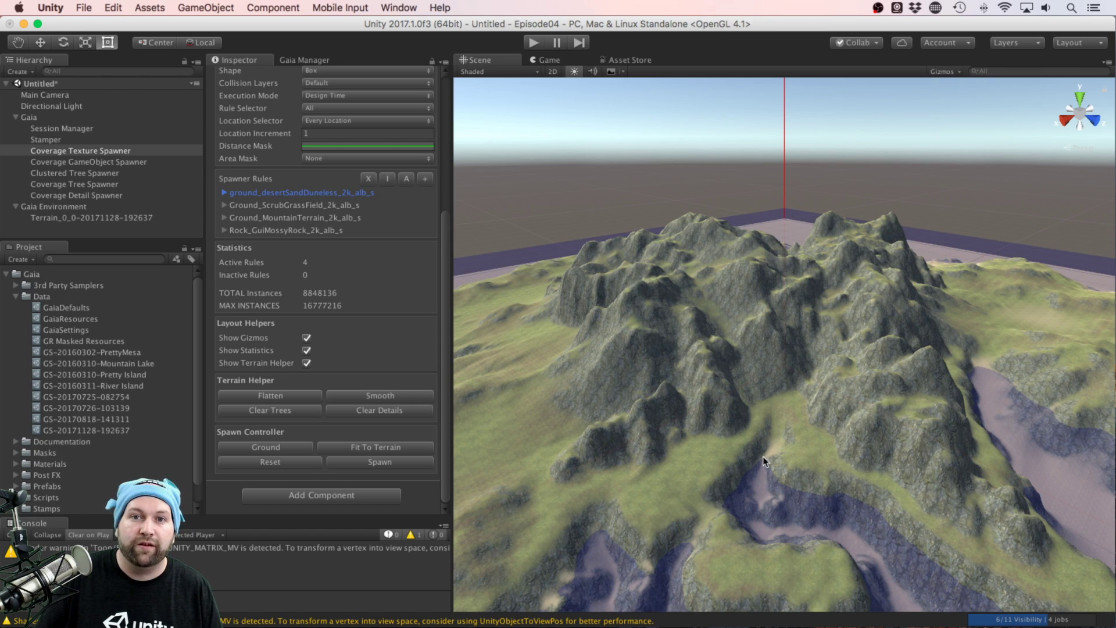
{"action": "middle_click_drag", "start_coordinate": [688, 449], "coordinate": [712, 371]}
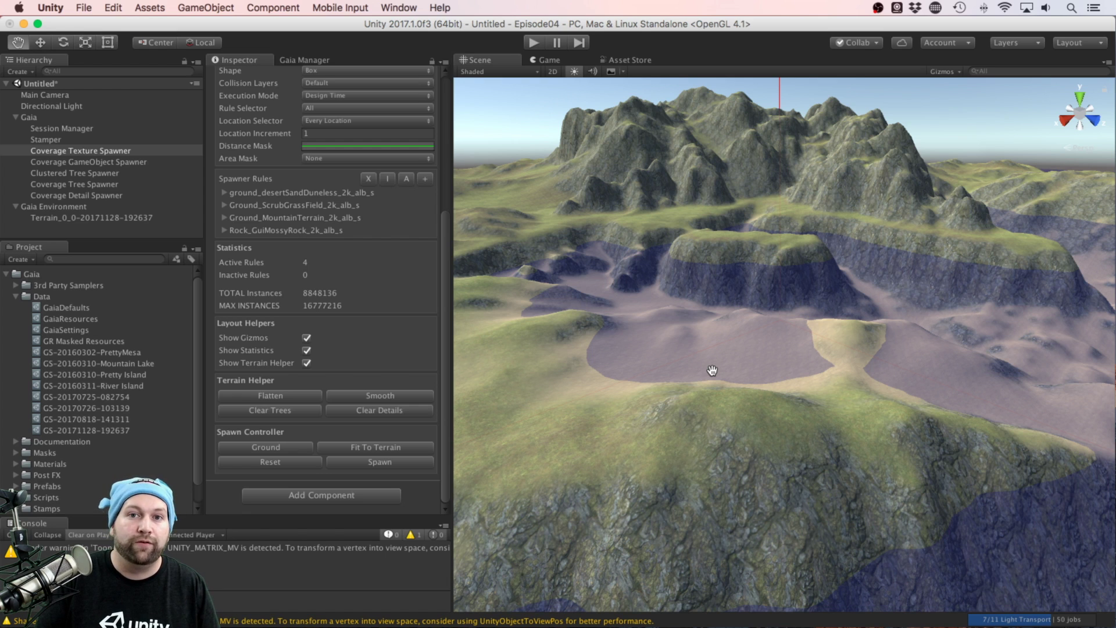
Step: Spawn rock piles and farms across the island with the Coverage GameObject Spawner
{"action": "double_click", "coordinate": [83, 162]}
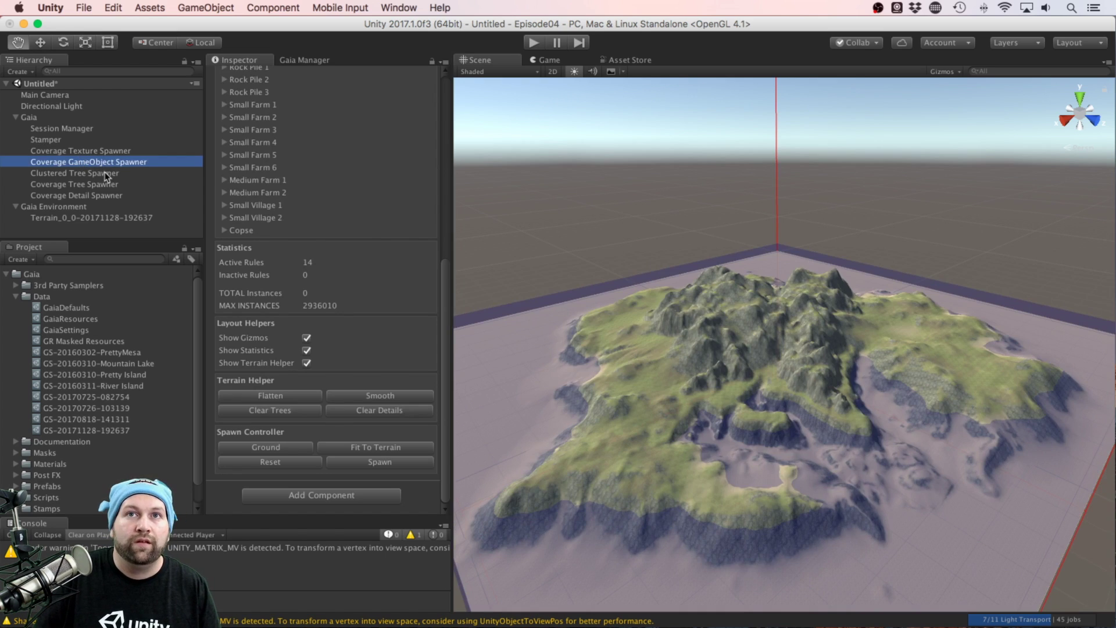
{"action": "left_click", "coordinate": [378, 462]}
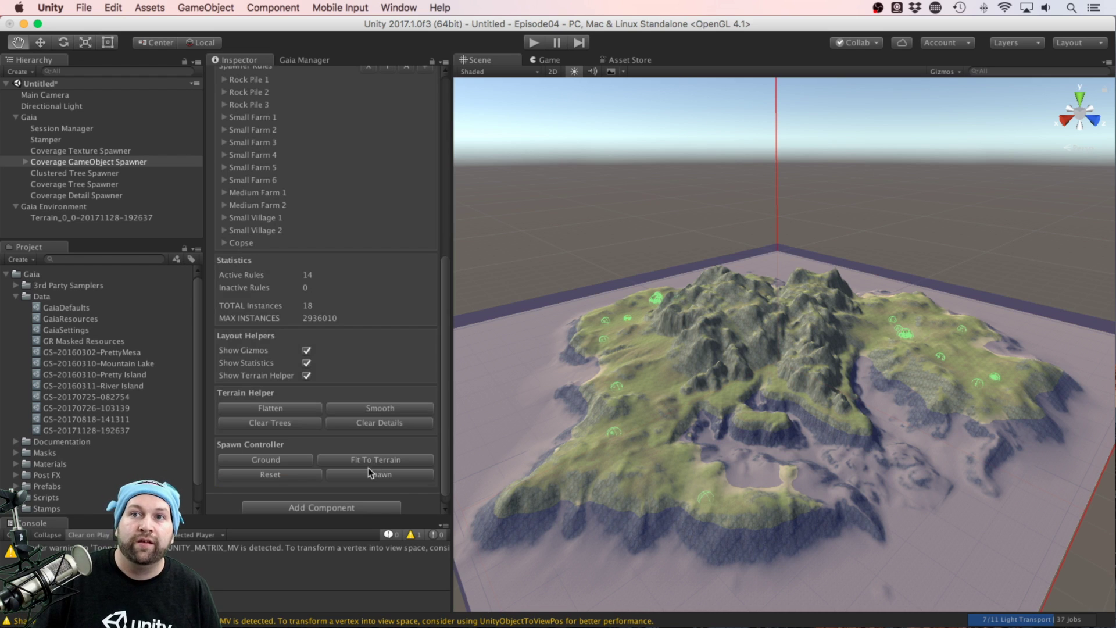
{"action": "left_click", "coordinate": [371, 476]}
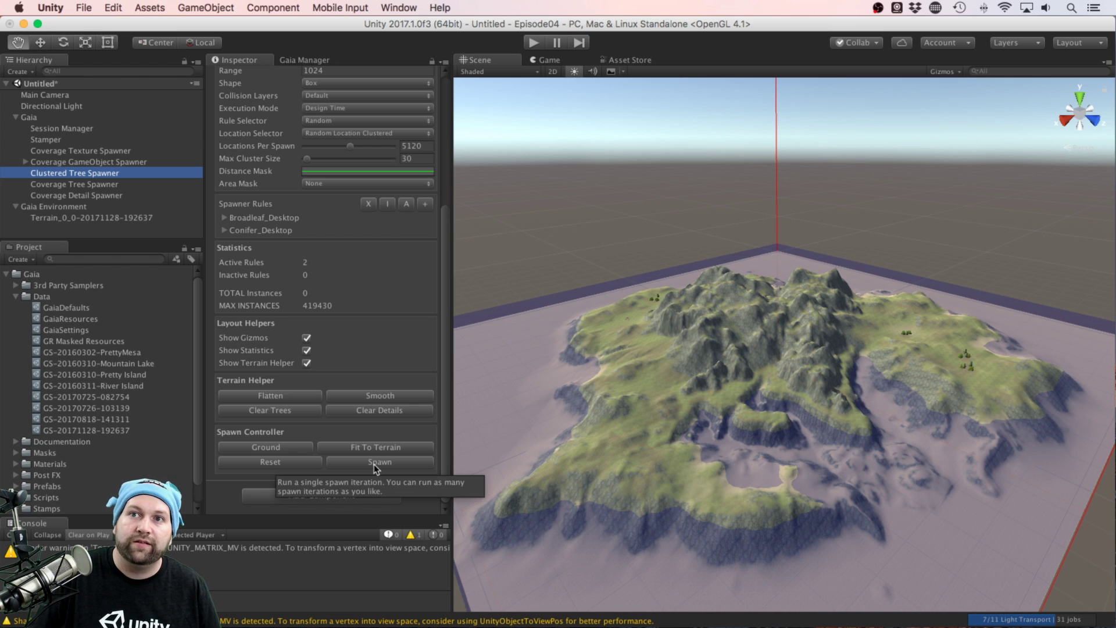
Step: Spawn clustered groves and scattered trees using the Clustered and Coverage Tree Spawners
{"action": "left_click", "coordinate": [374, 464]}
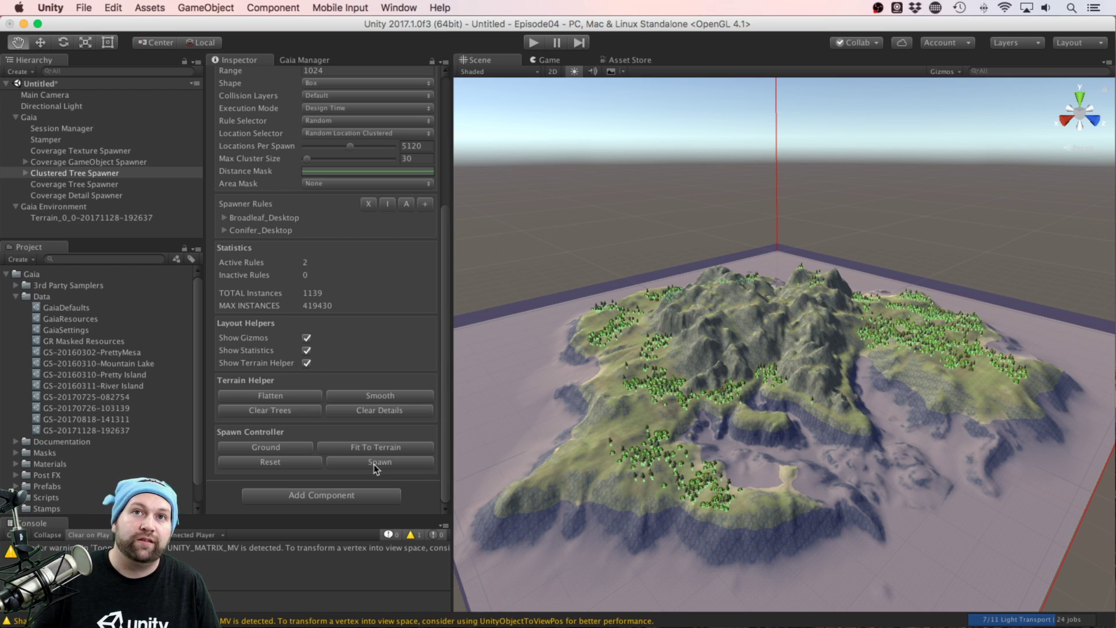
{"action": "left_click", "coordinate": [115, 185]}
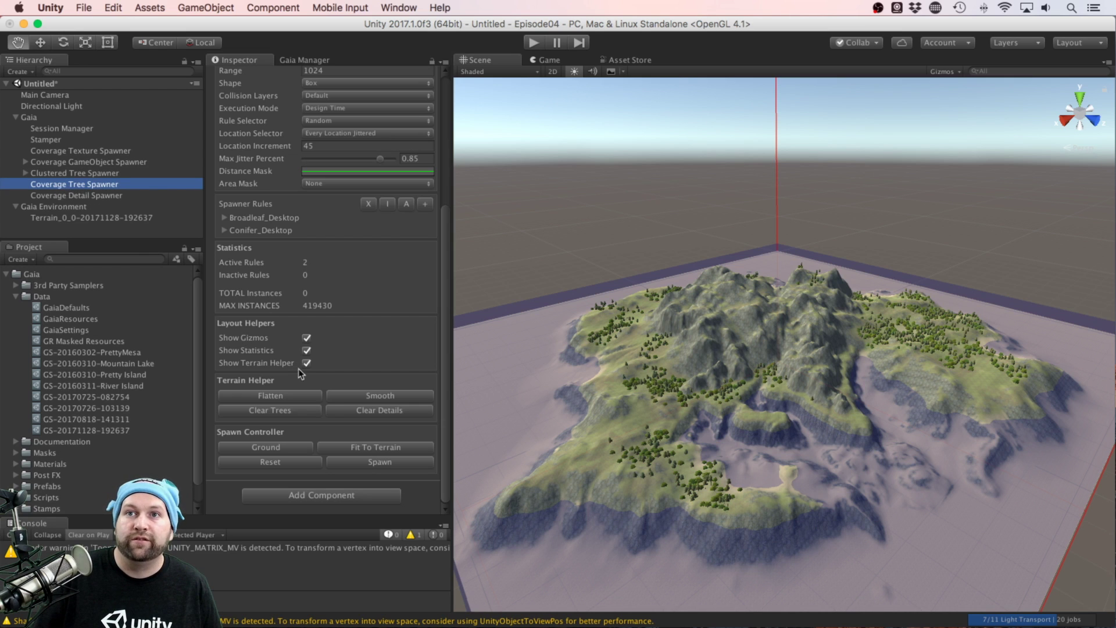
{"action": "left_click", "coordinate": [373, 465]}
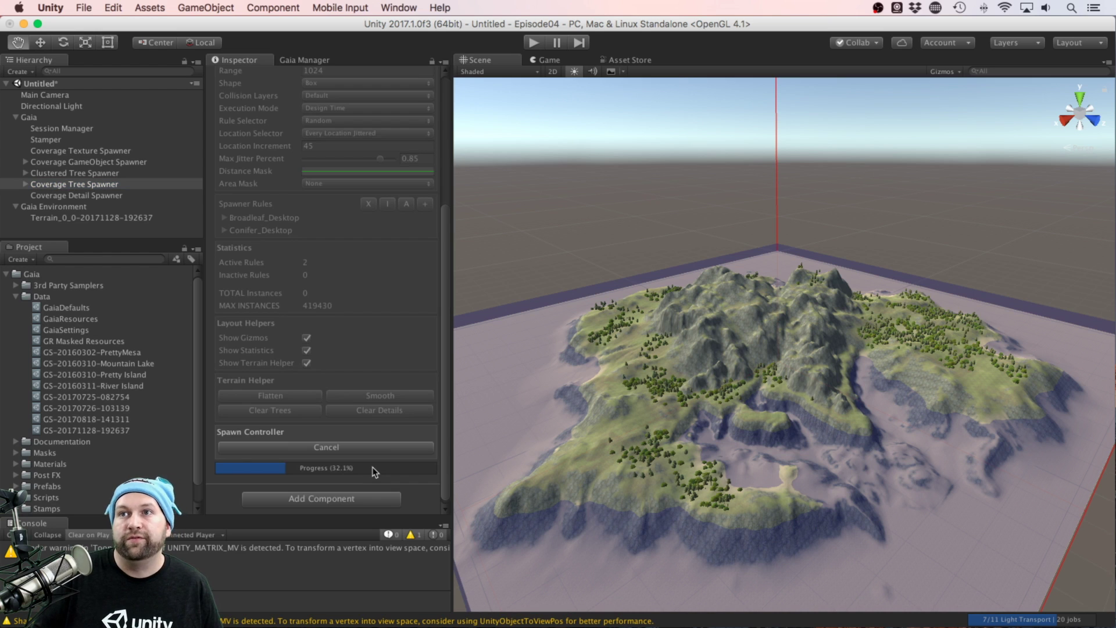
{"action": "left_click", "coordinate": [116, 195]}
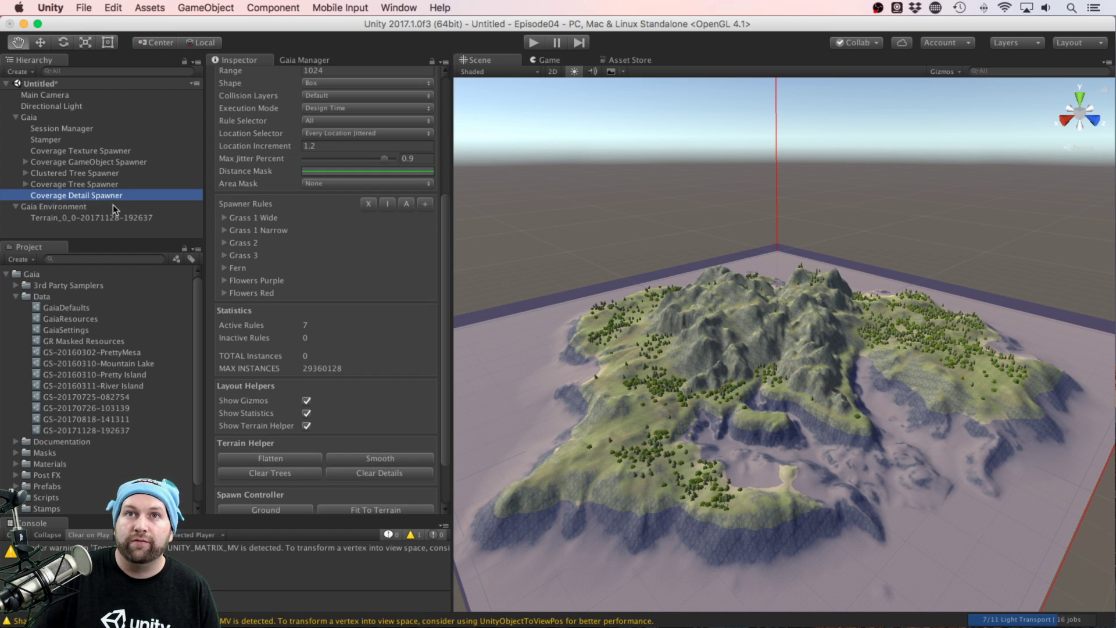
Step: Spawn grass, ferns and flowers with the Coverage Detail Spawner, totalling 1169053 instances
{"action": "scroll", "coordinate": [351, 475], "scroll_direction": "down", "scroll_amount": 3}
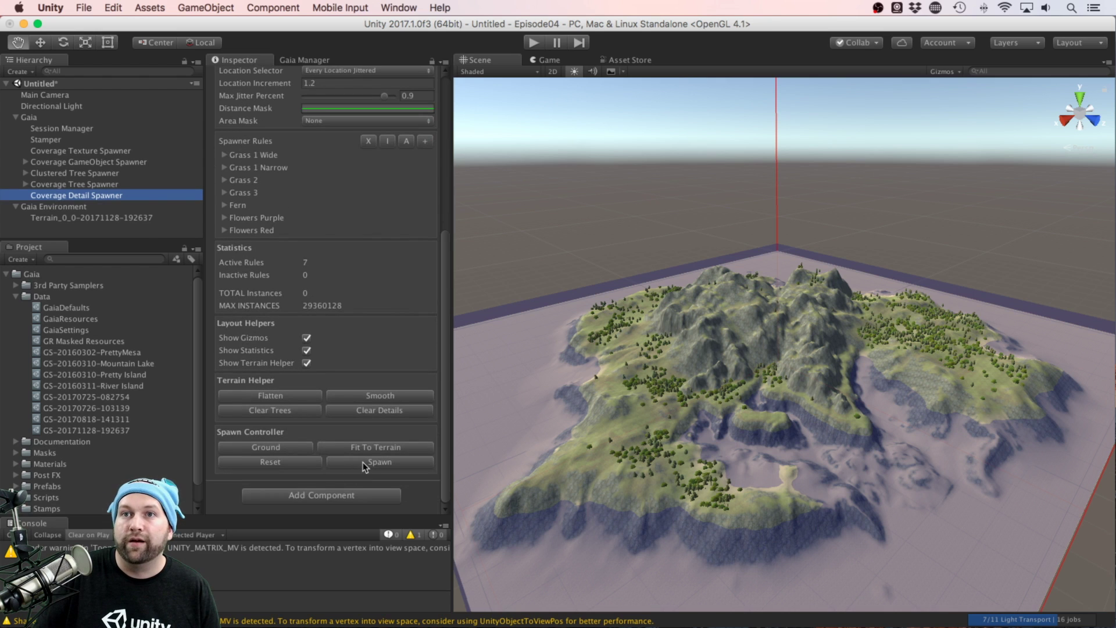
{"action": "left_click", "coordinate": [360, 464]}
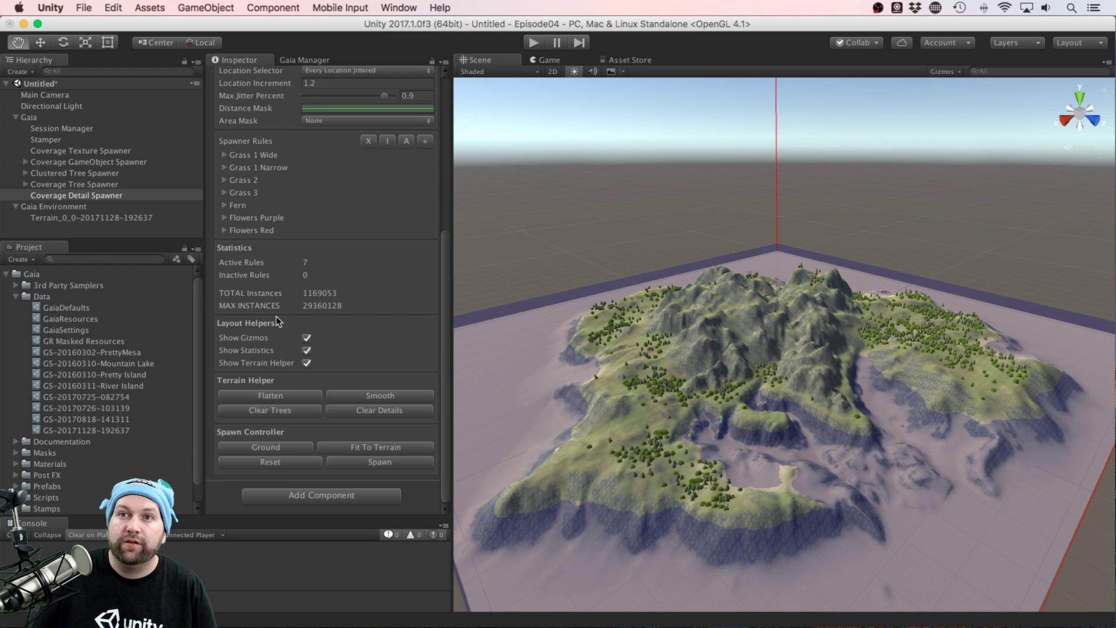
Step: Add Player, Wind Zone, Water and Screen Shotter via Gaia Manager, then select Player with the Move tool
{"action": "left_click", "coordinate": [306, 60]}
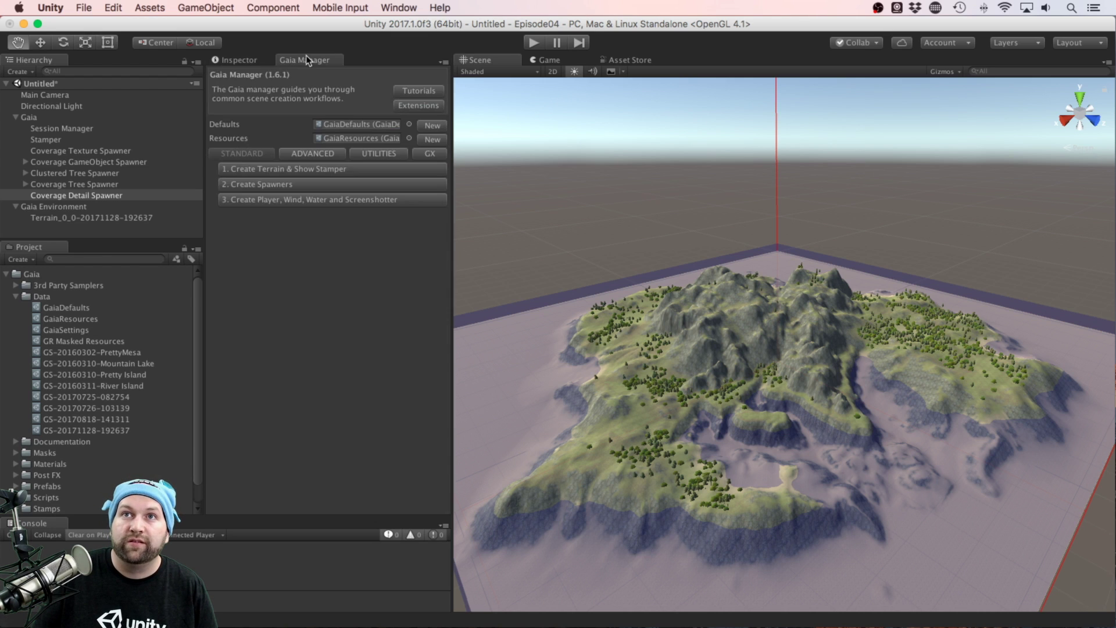
{"action": "left_click", "coordinate": [287, 201]}
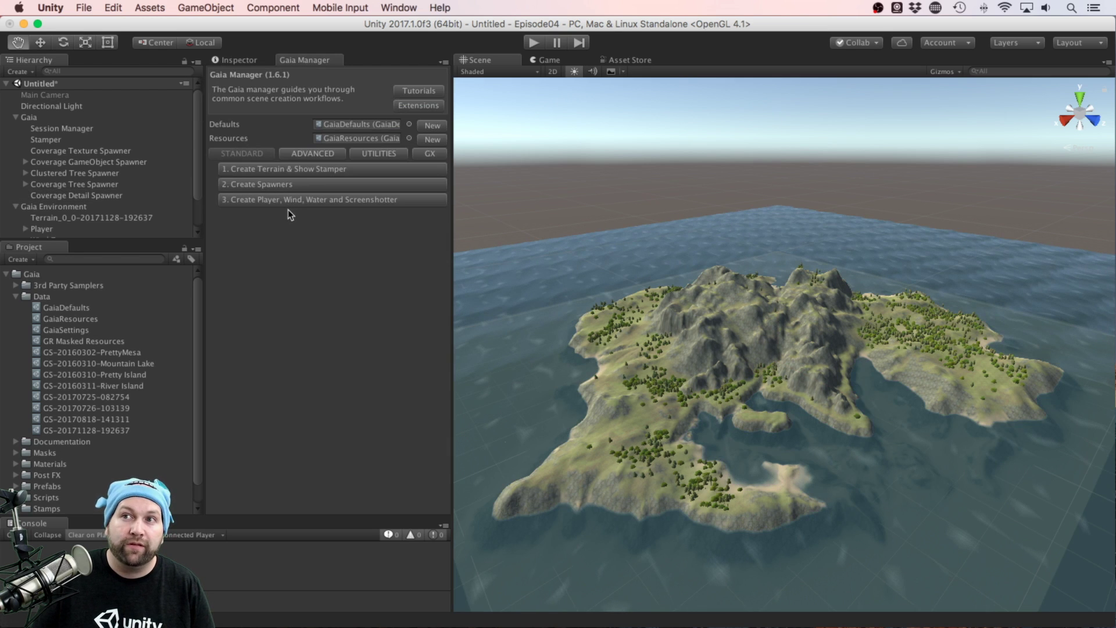
{"action": "scroll", "coordinate": [78, 188], "scroll_direction": "down", "scroll_amount": 2}
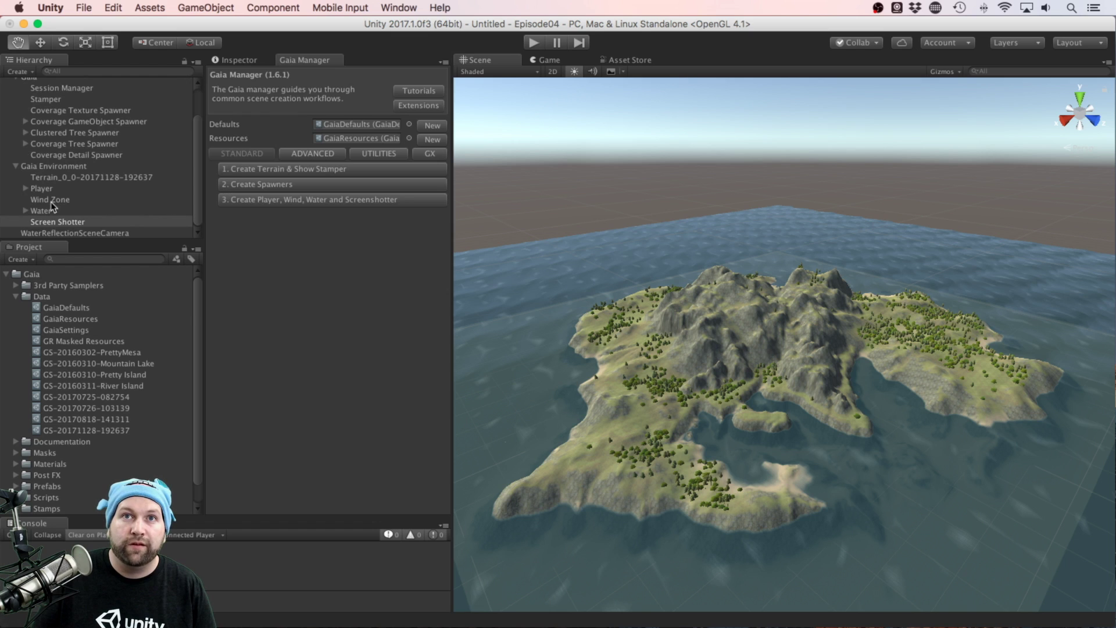
{"action": "left_click", "coordinate": [41, 189]}
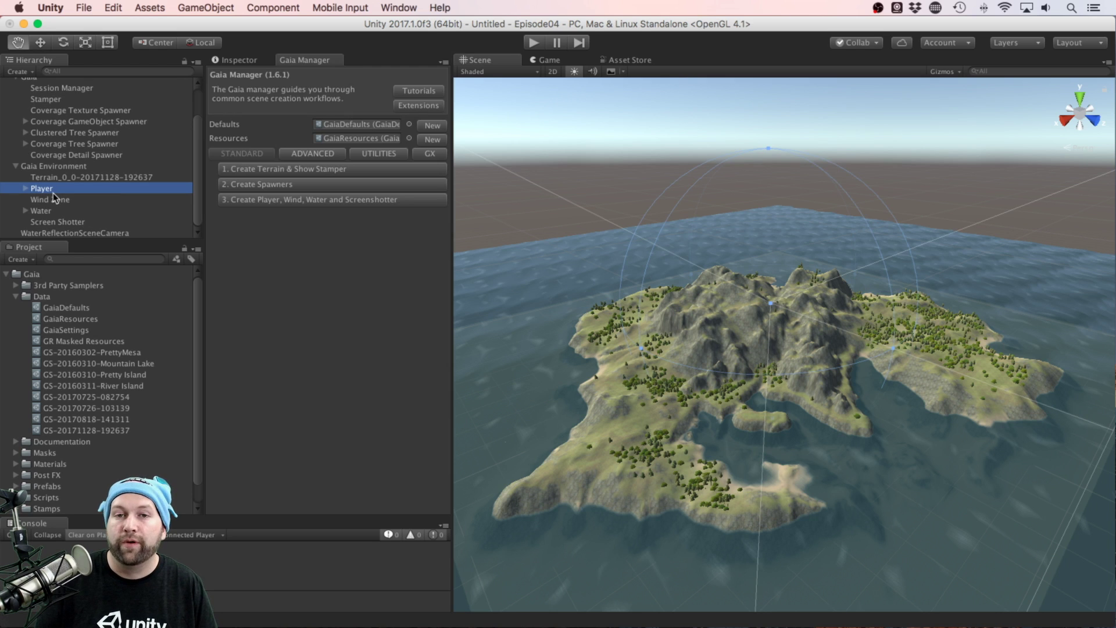
{"action": "key", "text": "w"}
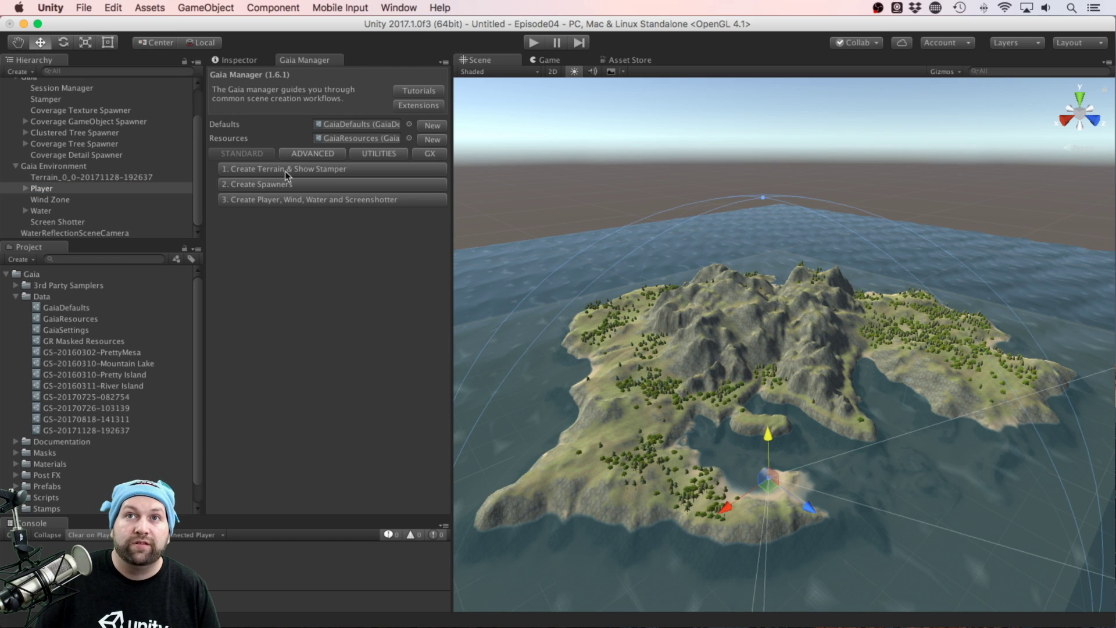
Step: Enter Play mode and walk across the sandbar, past the lake and through the oak grove
{"action": "left_click", "coordinate": [534, 43]}
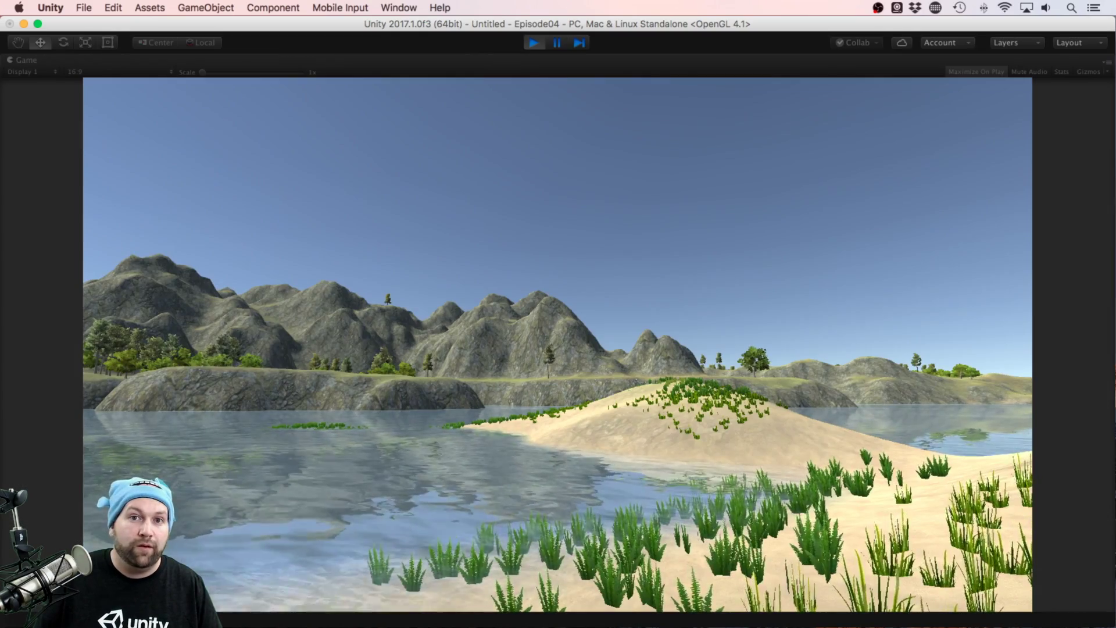
{"action": "key", "text": "w"}
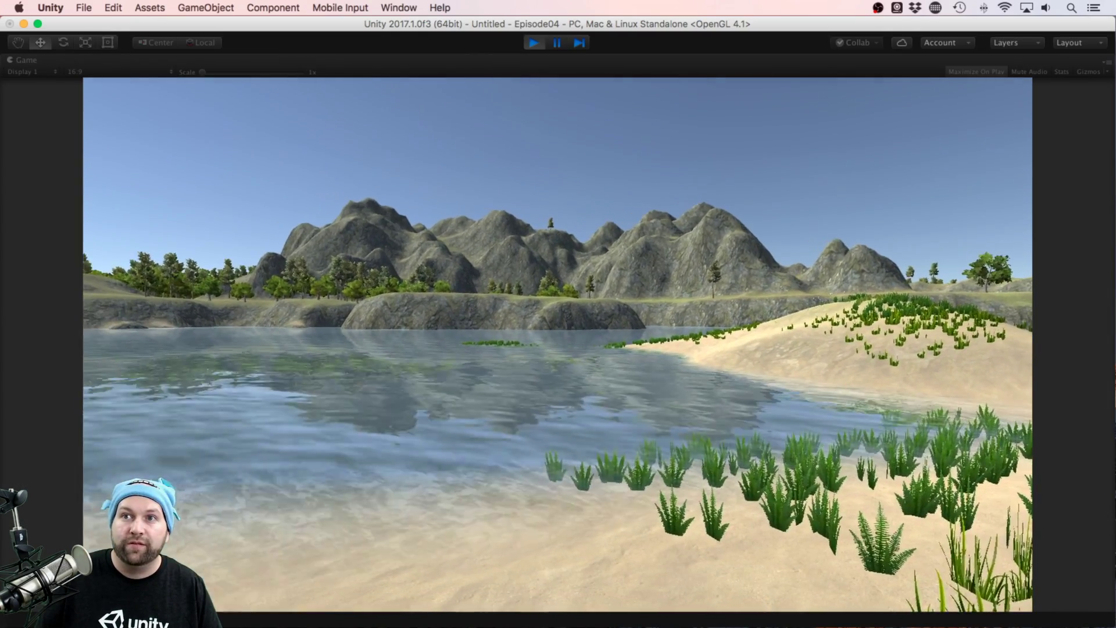
{"action": "key", "text": "w"}
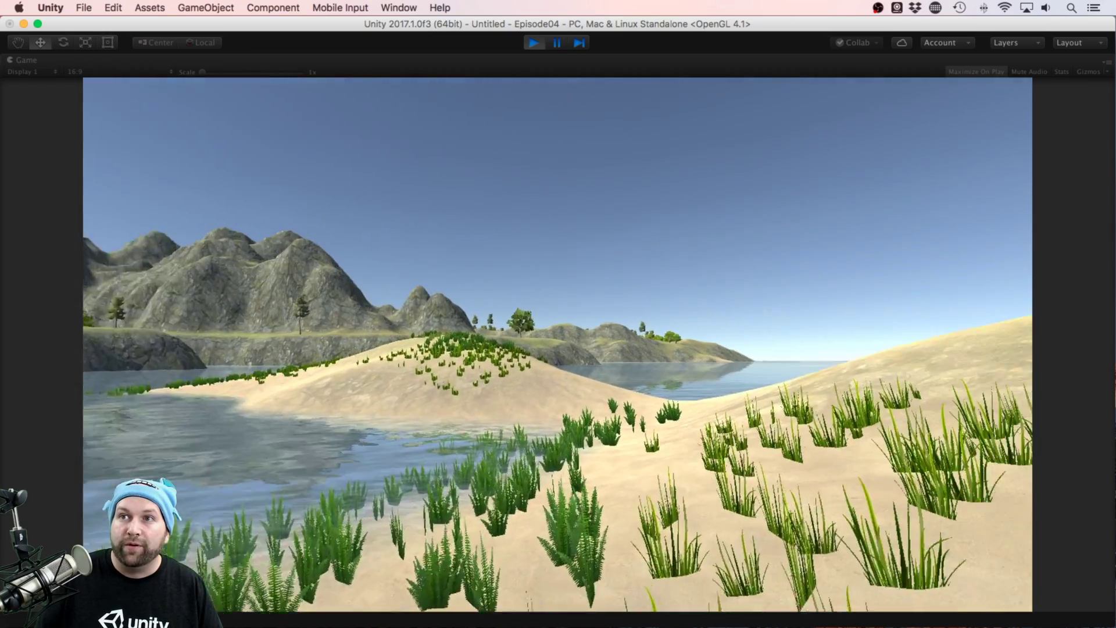
{"action": "key", "text": "w"}
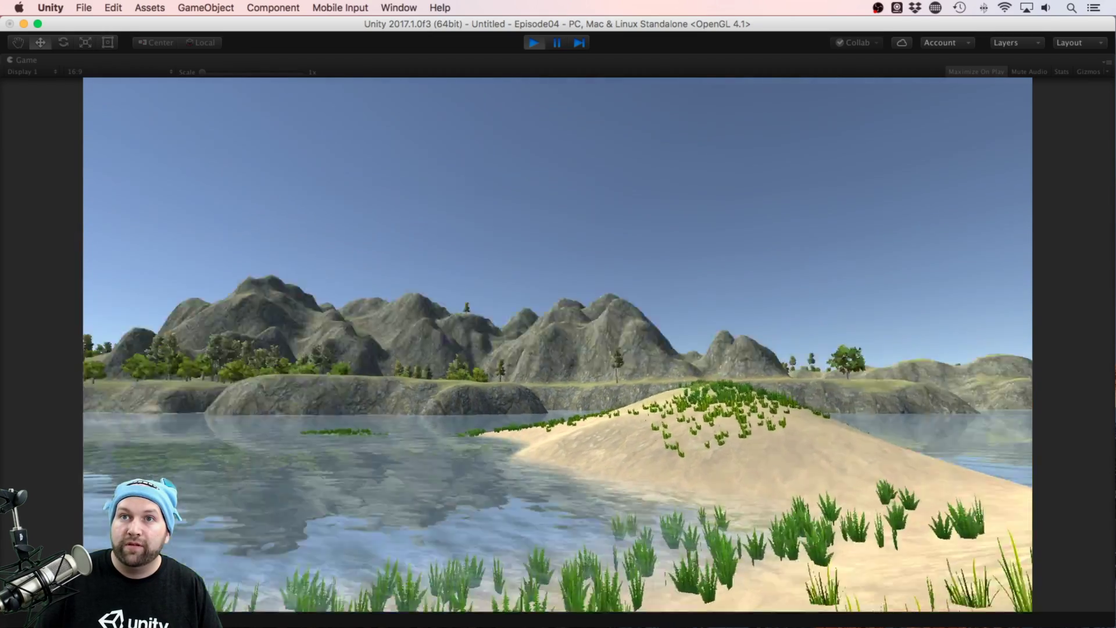
{"action": "key", "text": "w"}
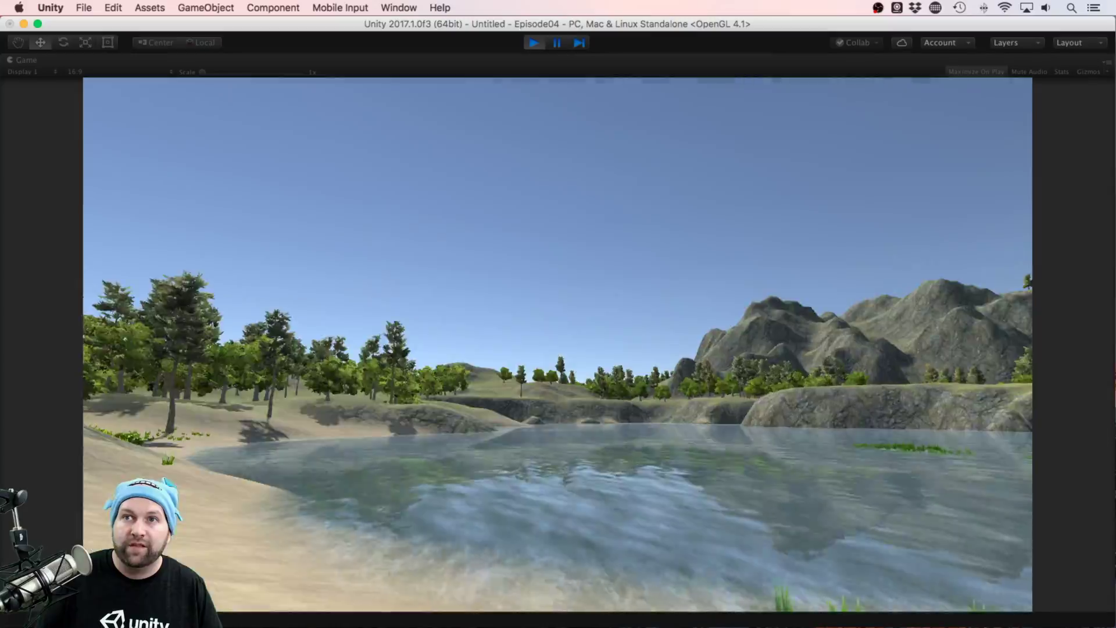
{"action": "key", "text": "w"}
{"action": "key", "text": "w"}
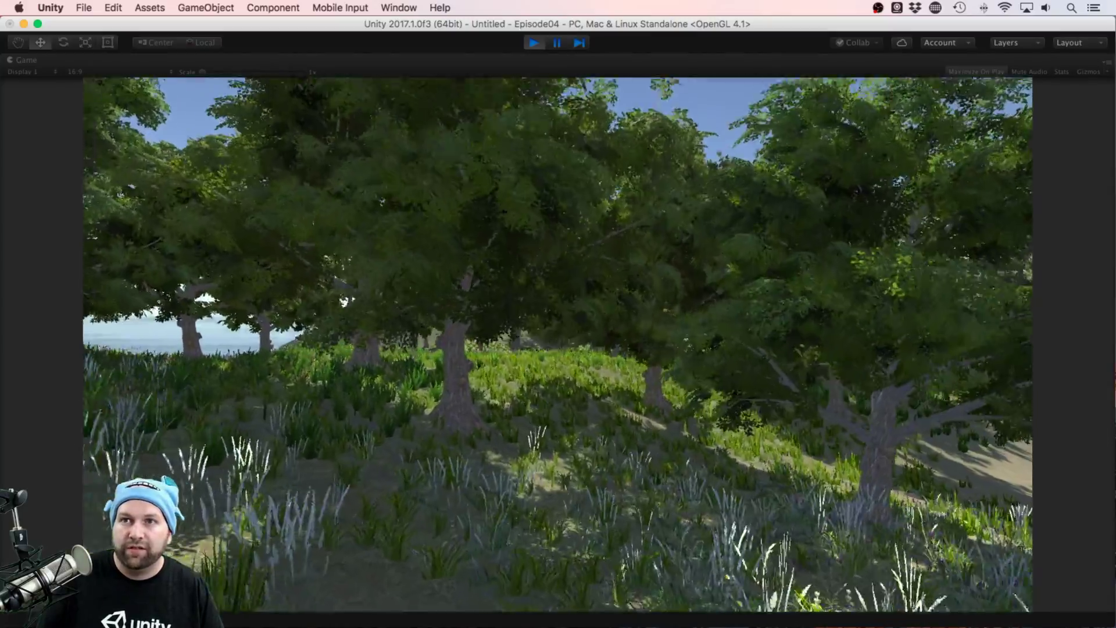
{"action": "key", "text": "w"}
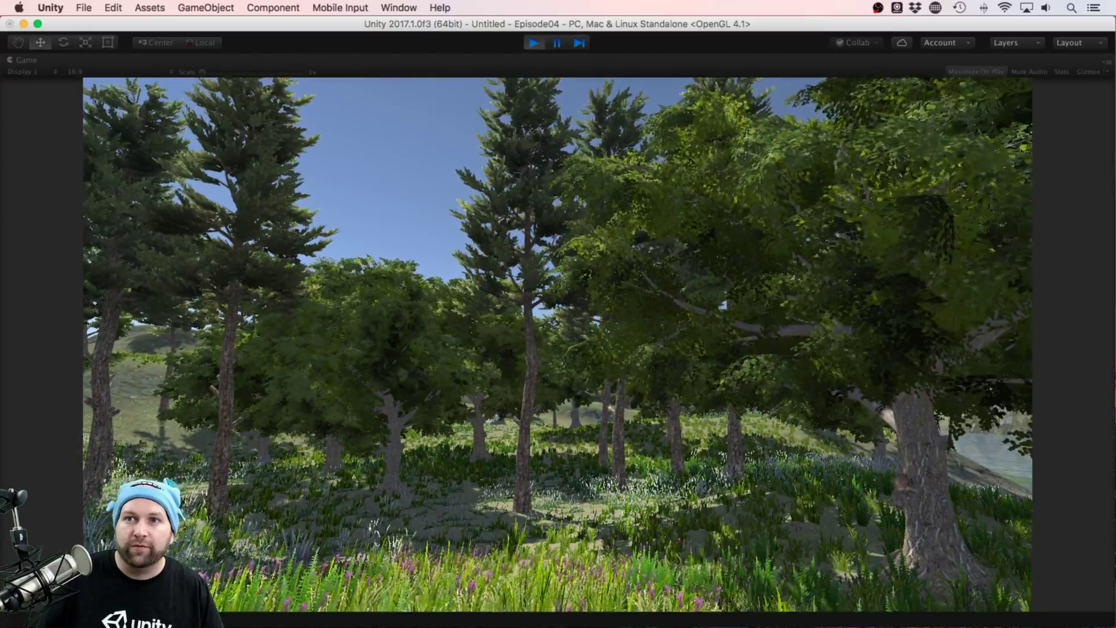
{"action": "key", "text": "w"}
{"action": "key", "text": "w"}
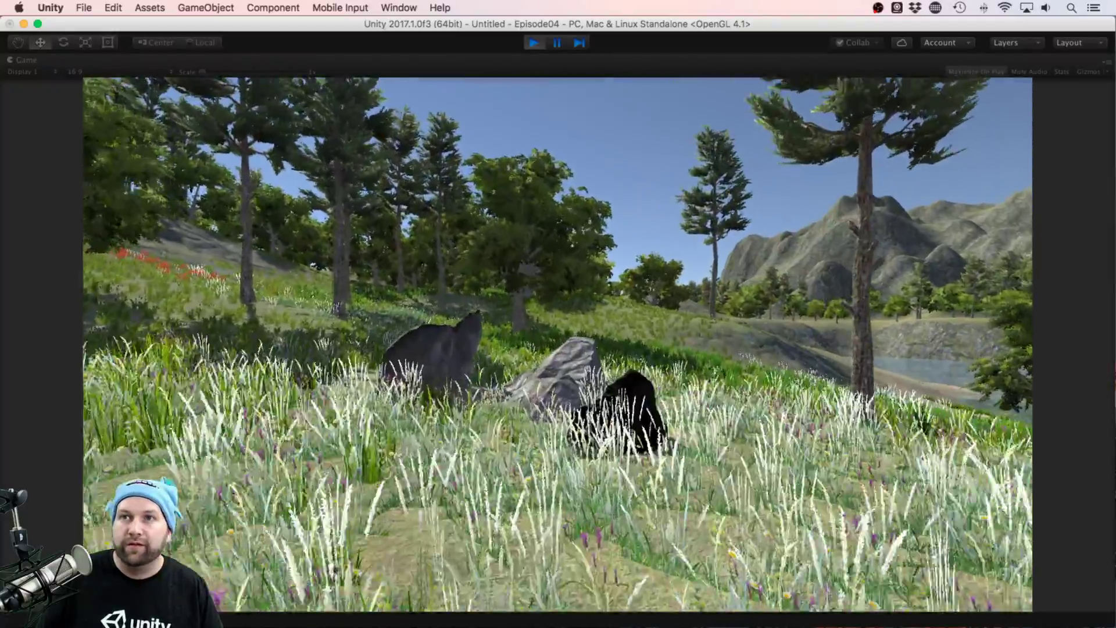
{"action": "key", "text": "w"}
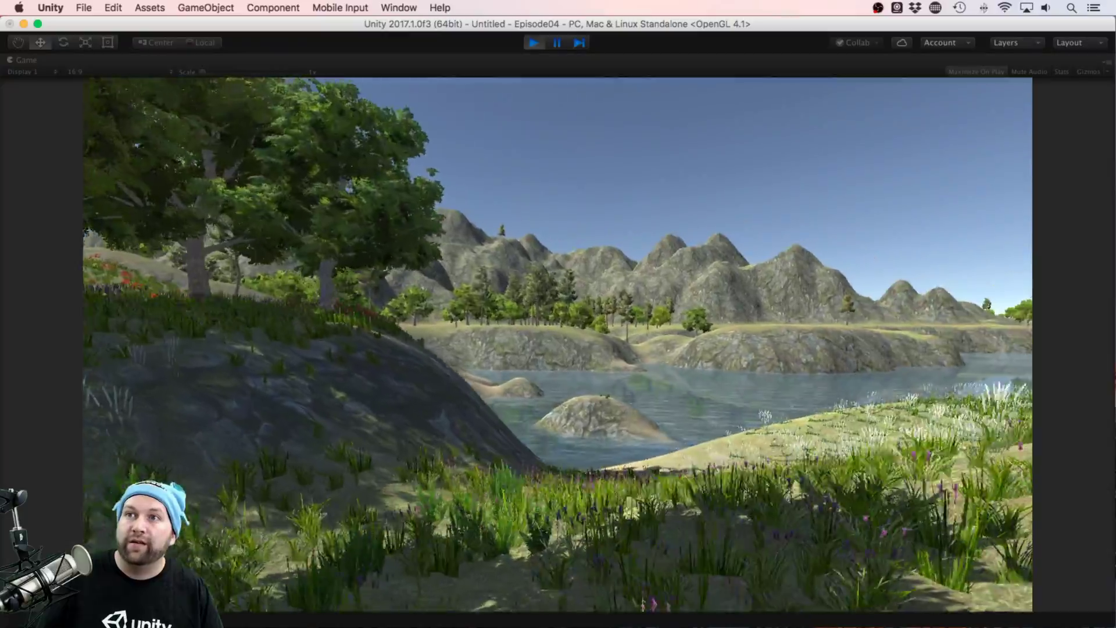
Step: Walk through the grassy meadows toward the forest below the mountain
{"action": "key", "text": "w"}
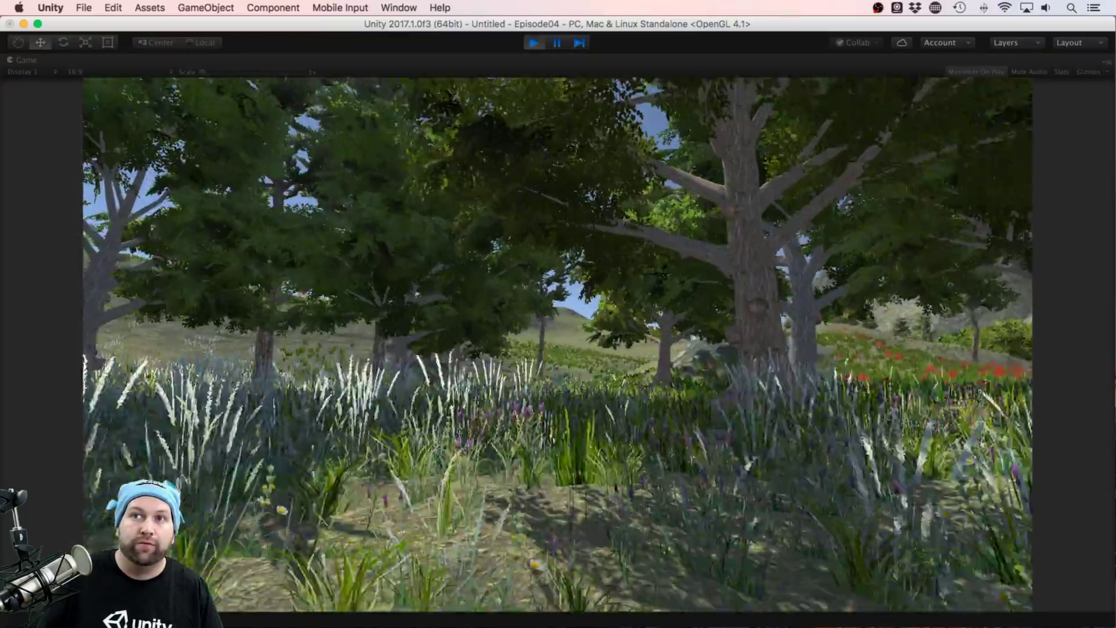
{"action": "key", "text": "w"}
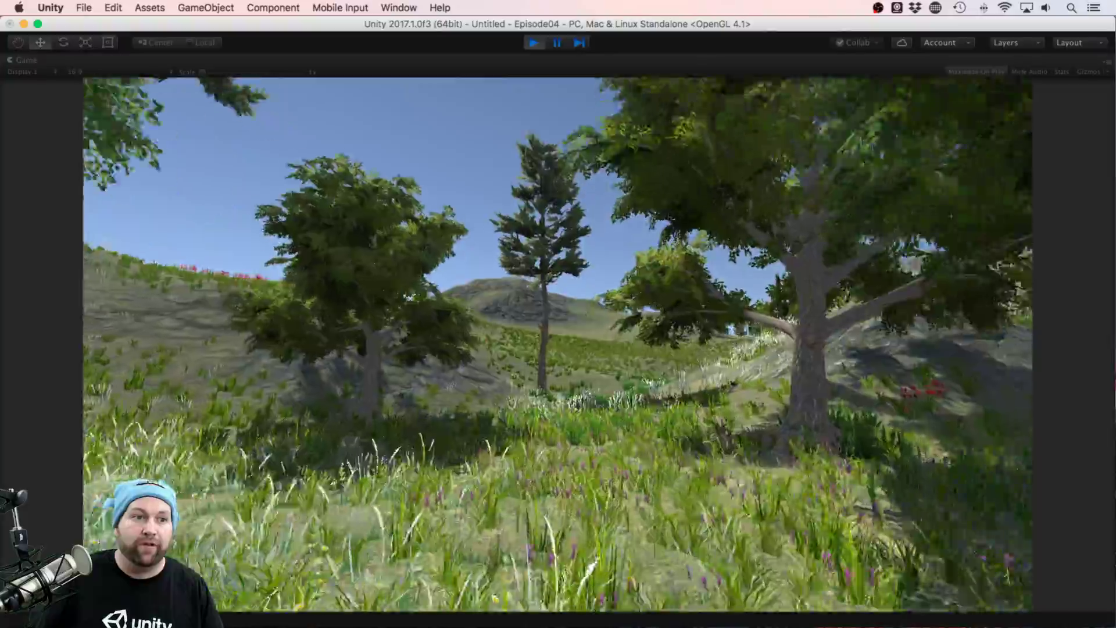
{"action": "key", "text": "w"}
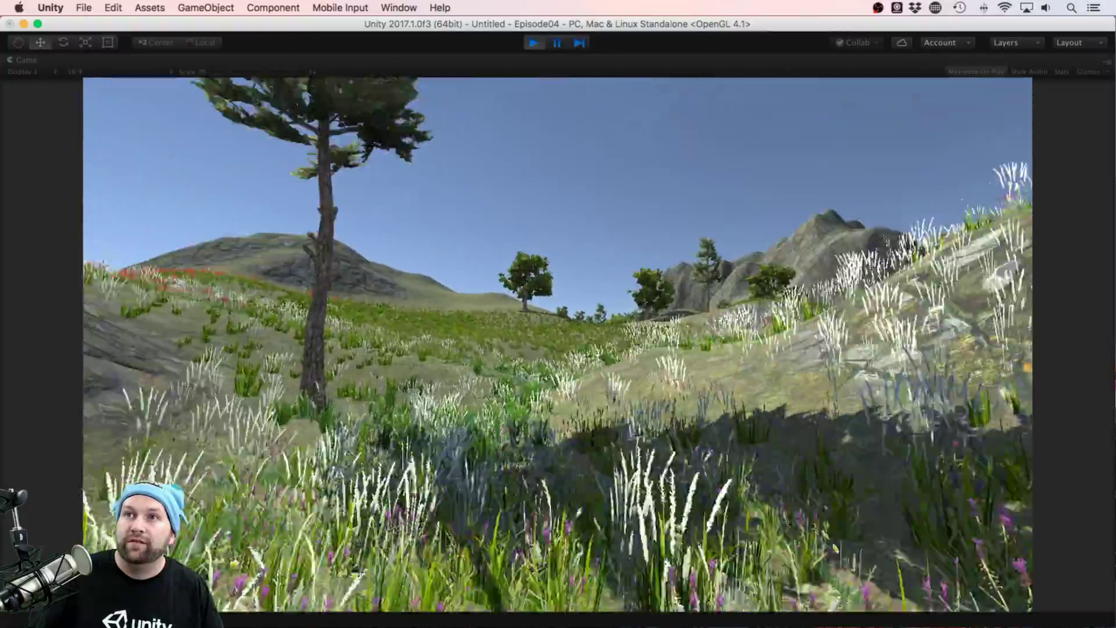
{"action": "key", "text": "w"}
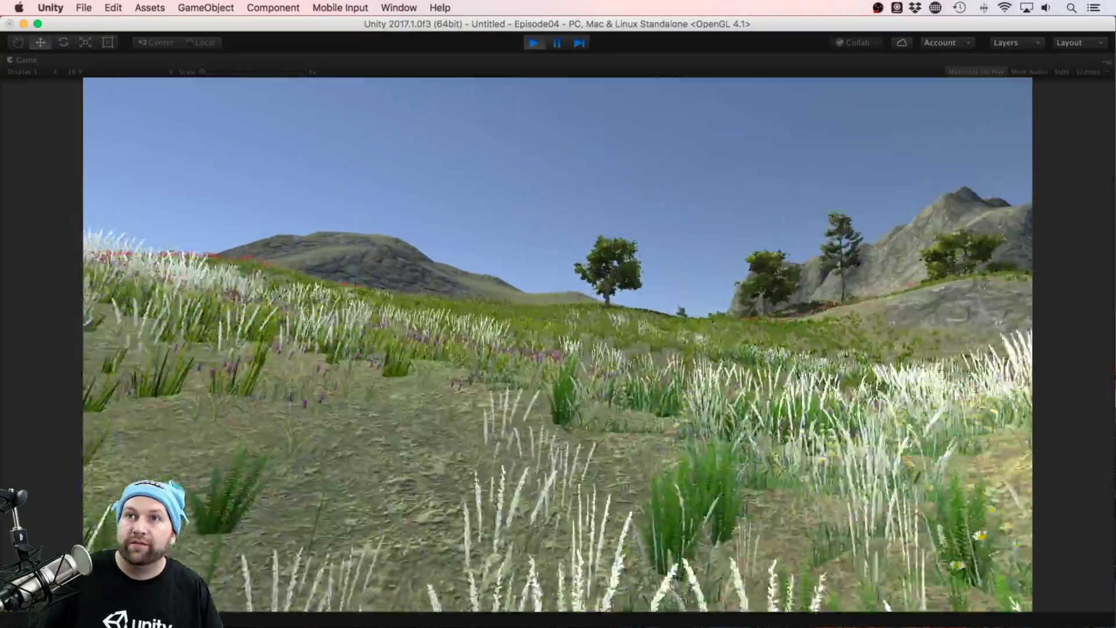
{"action": "key", "text": "w"}
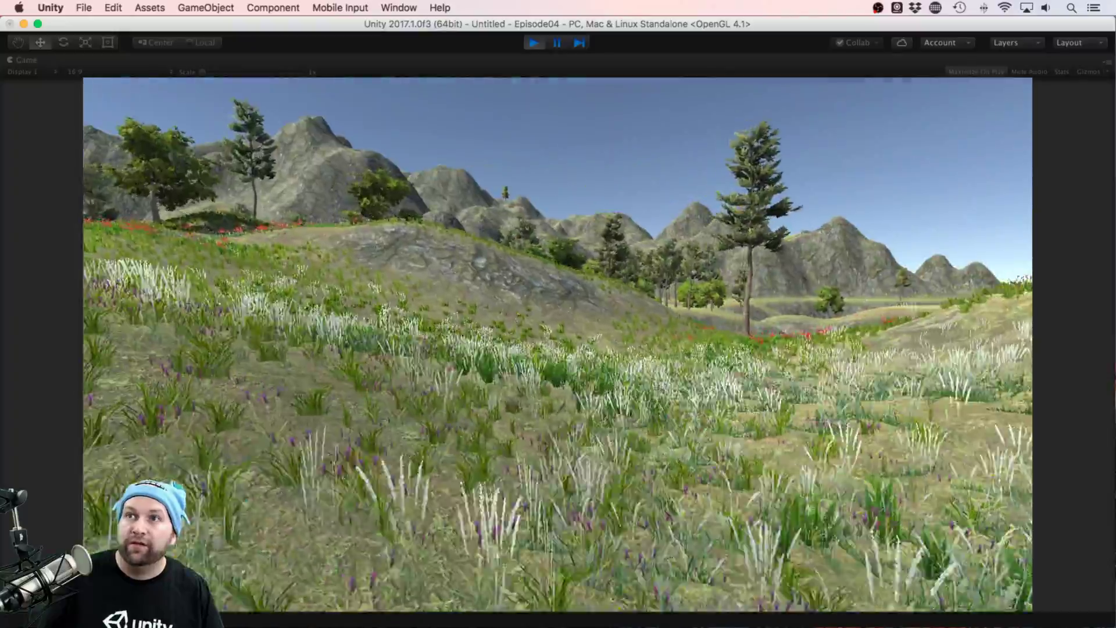
{"action": "key", "text": "w"}
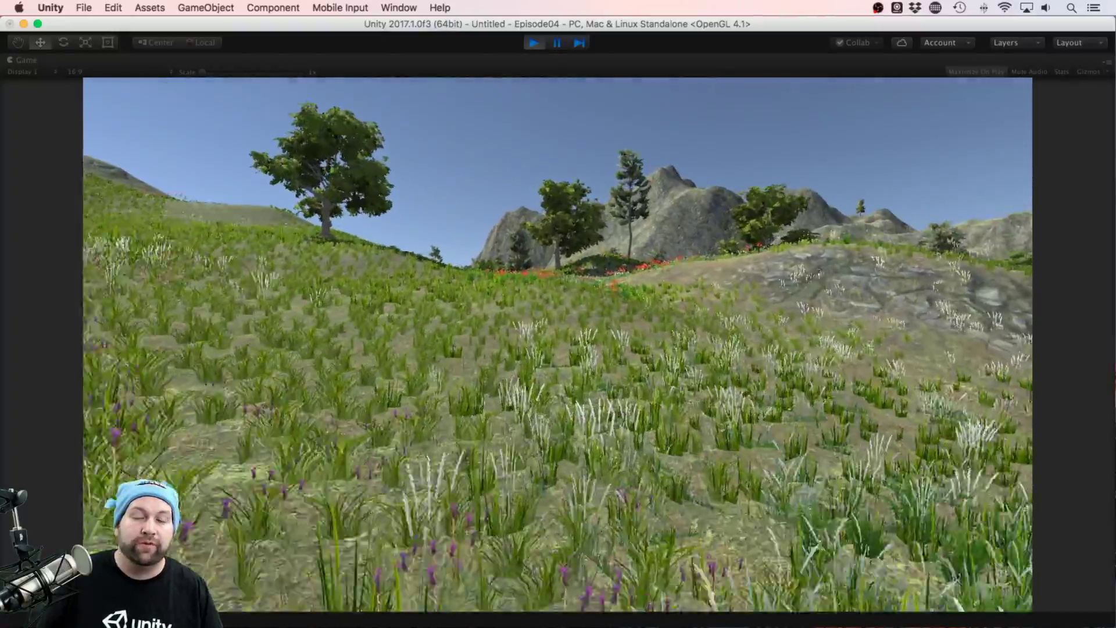
{"action": "key", "text": "w"}
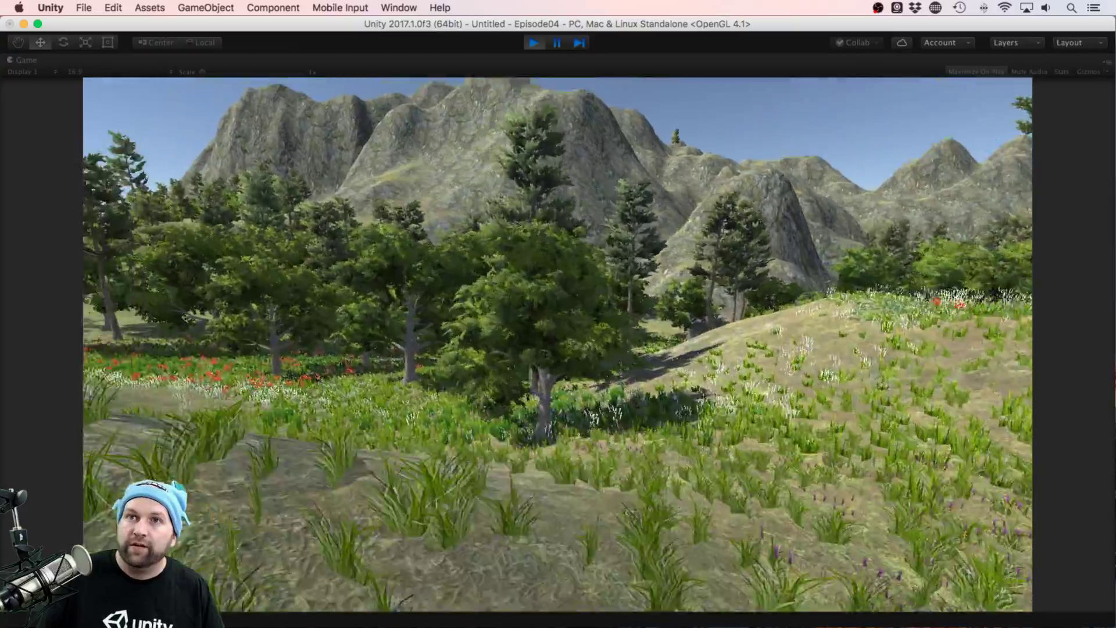
{"action": "key", "text": "w"}
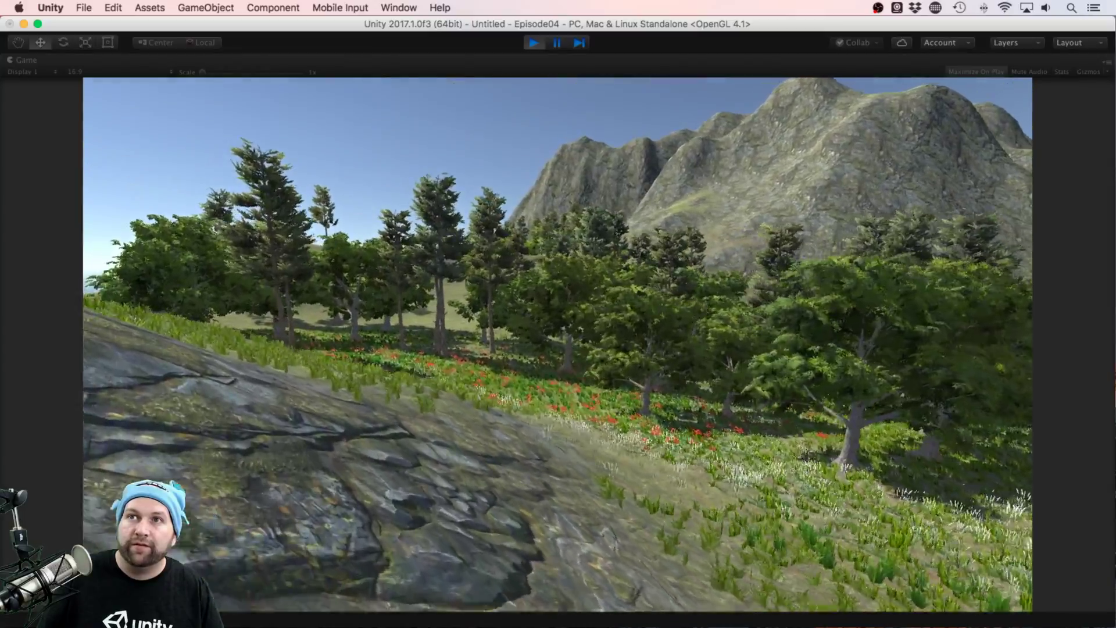
{"action": "key", "text": "w"}
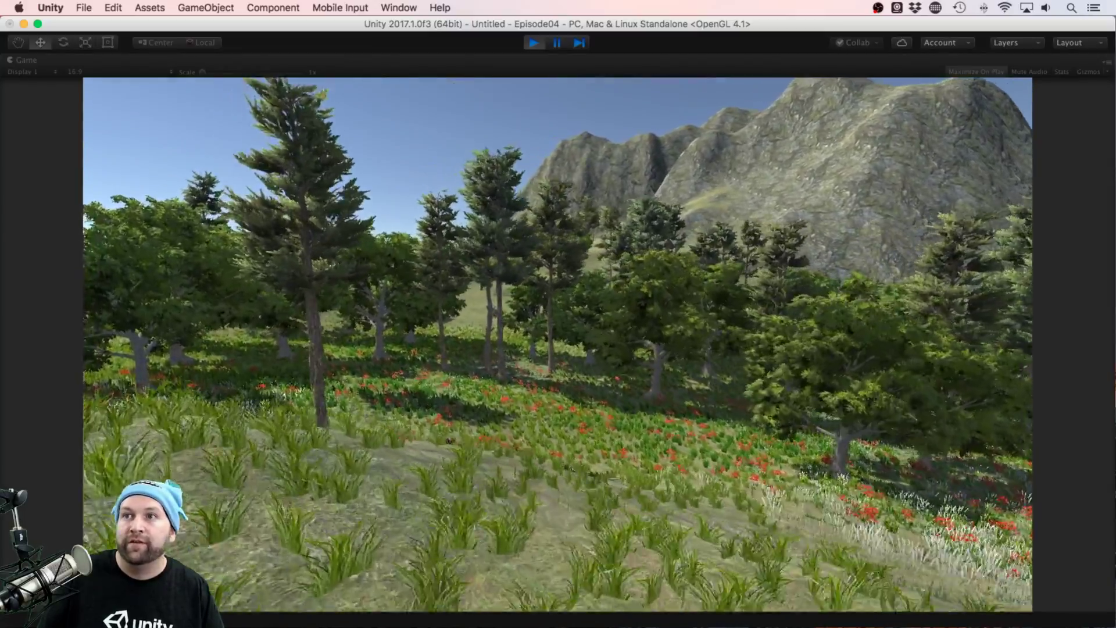
Step: Head past the forest to the sea cove and reach the cliff edge
{"action": "key", "text": "w"}
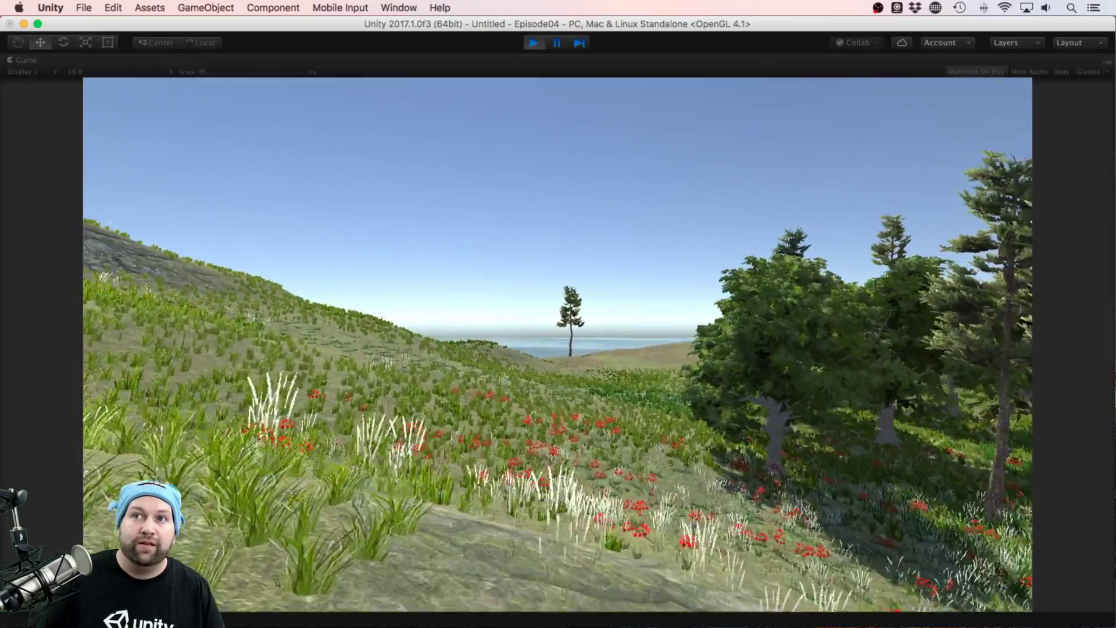
{"action": "key", "text": "w"}
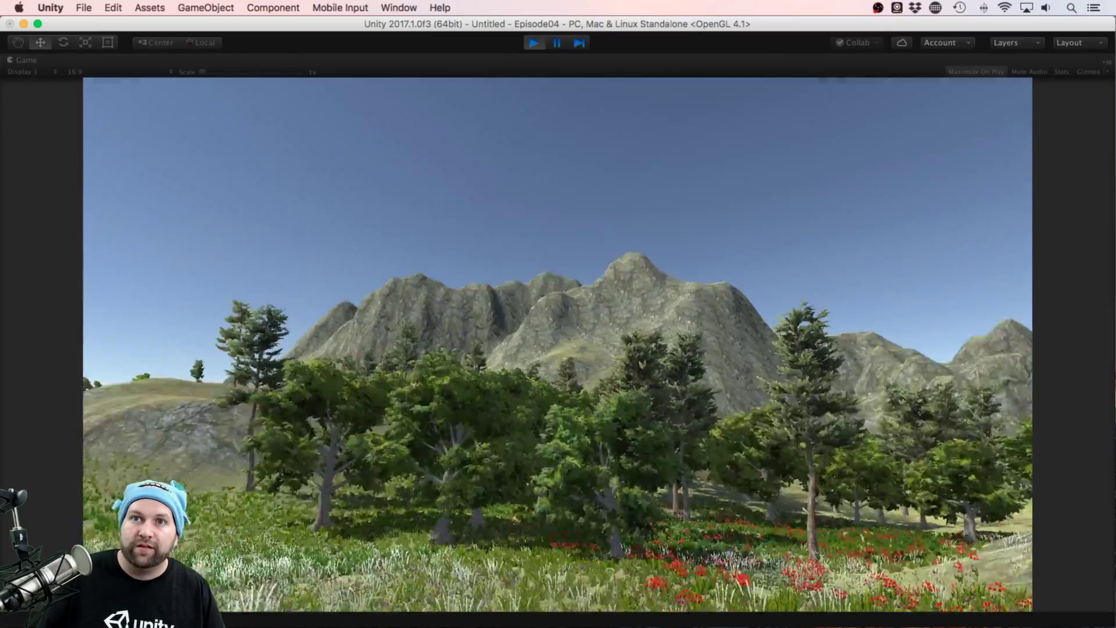
{"action": "key", "text": "w"}
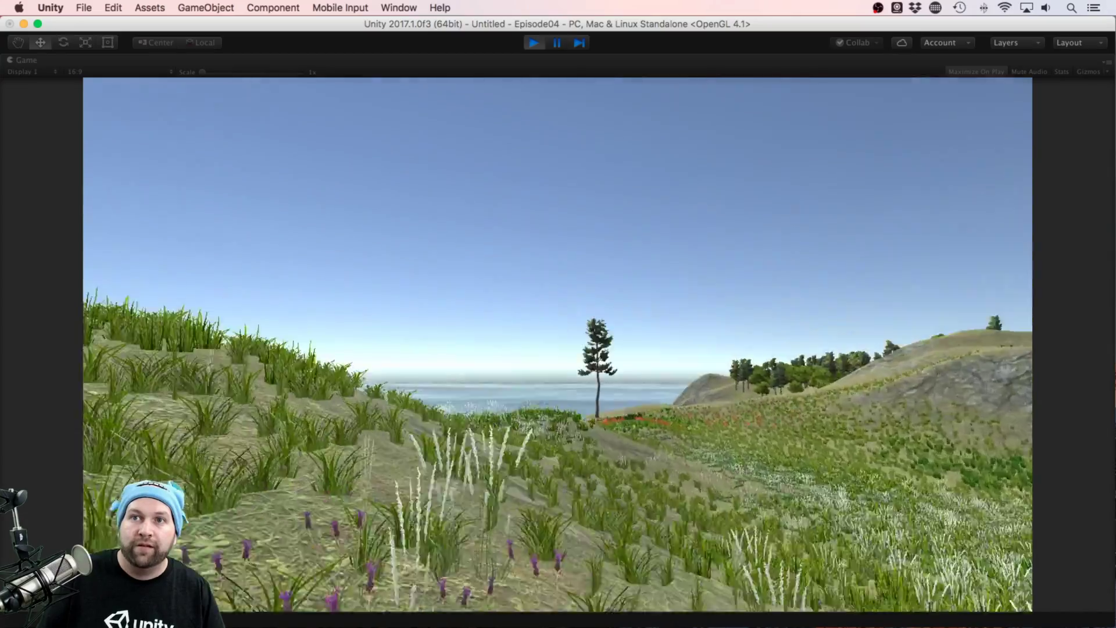
{"action": "key", "text": "w"}
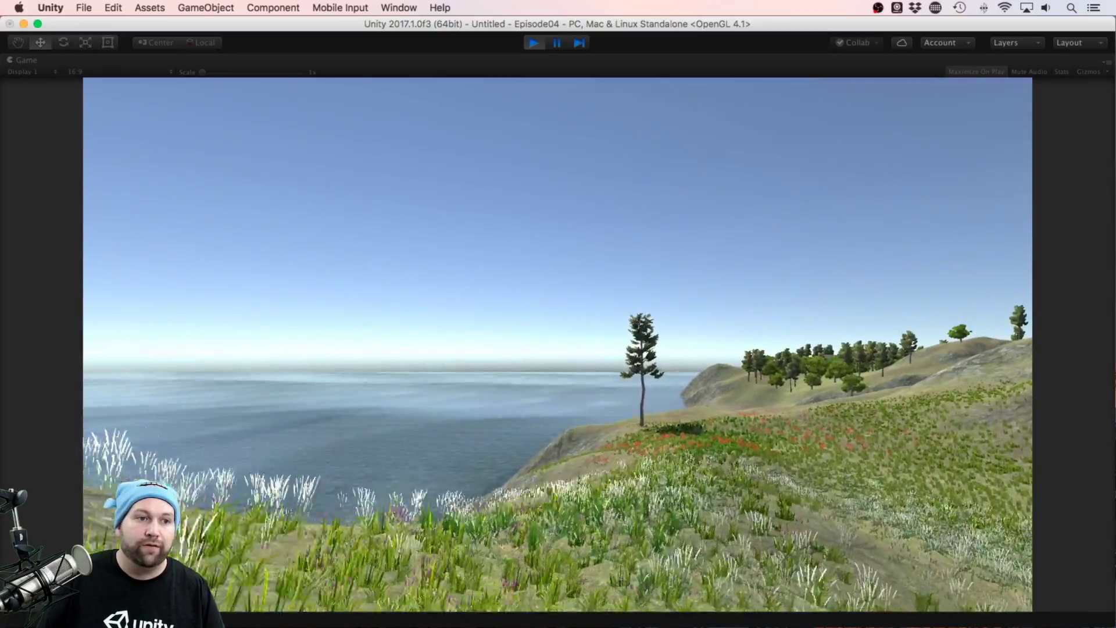
{"action": "key", "text": "w"}
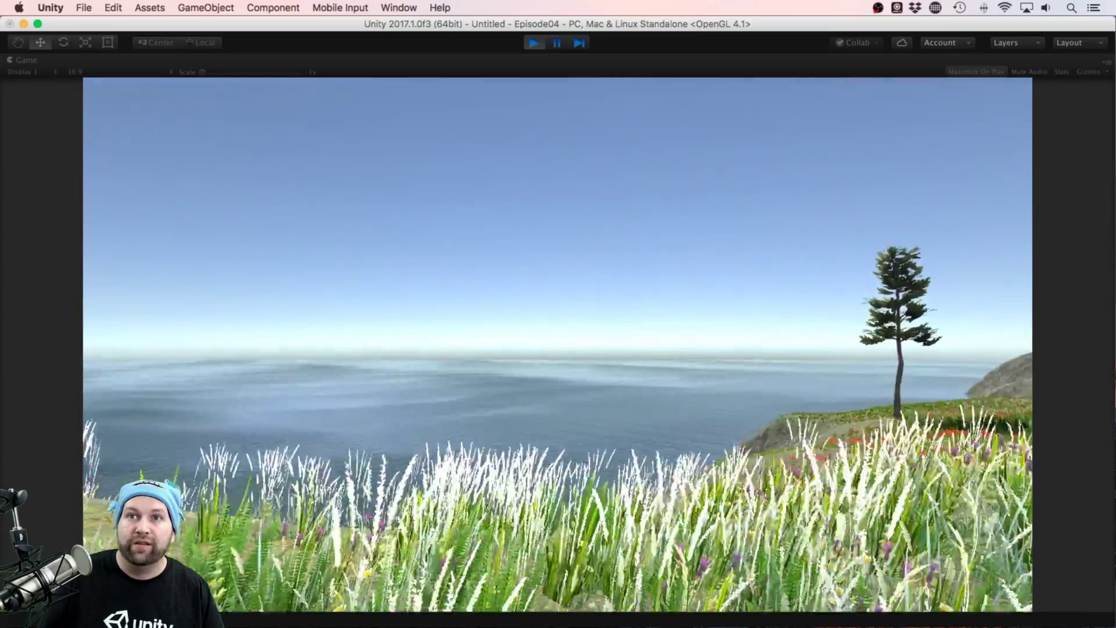
{"action": "key", "text": "w"}
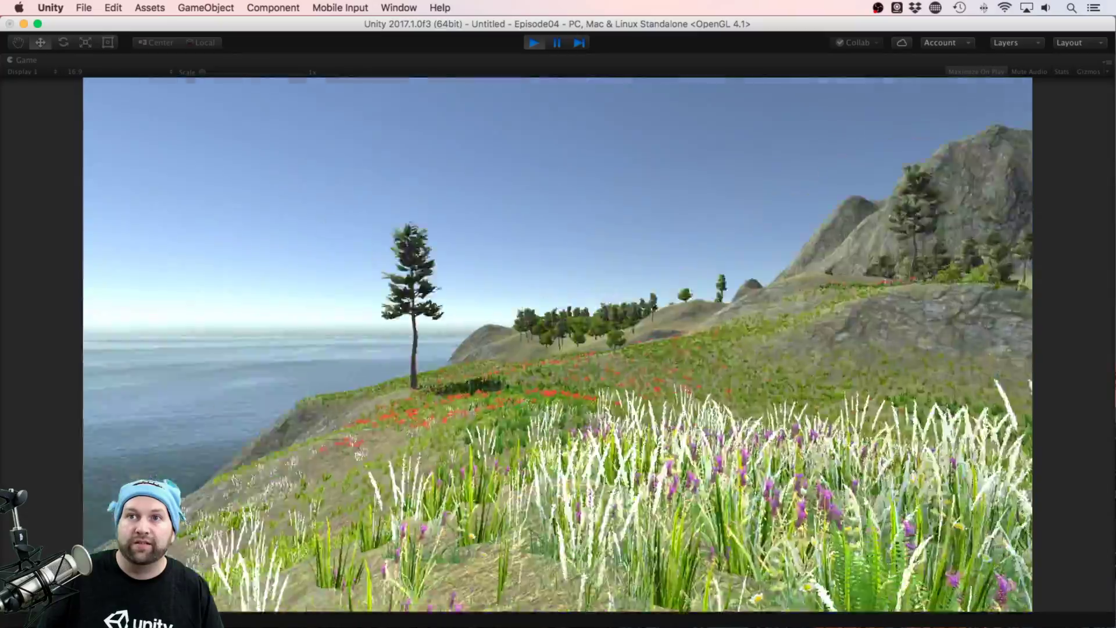
Step: Walk through the meadow to the farmhouse and circle around its wooden pens
{"action": "key", "text": "w"}
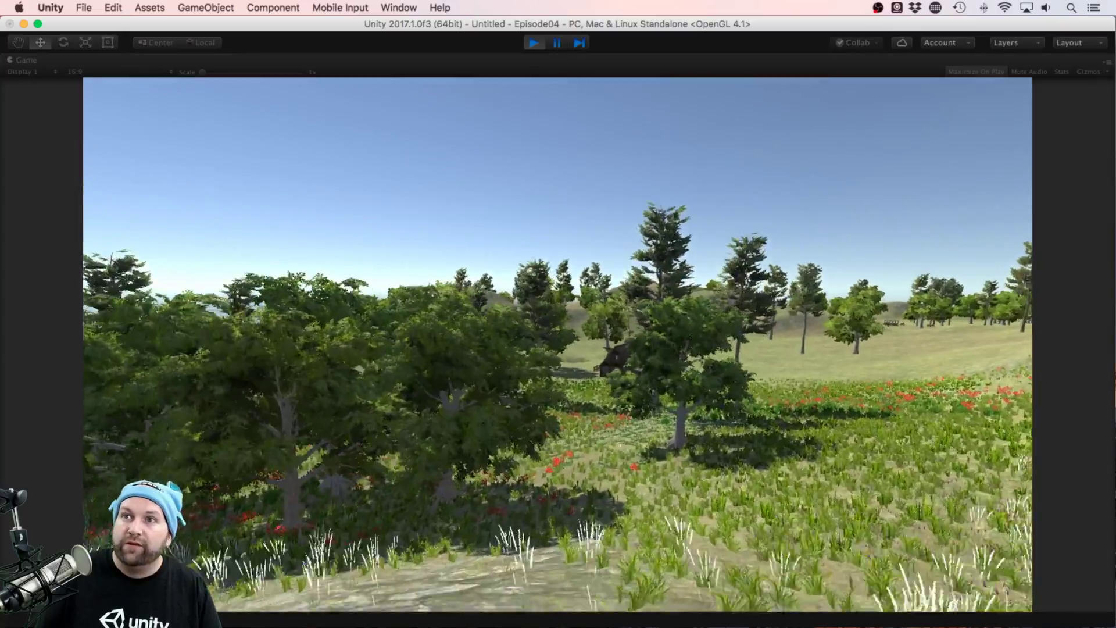
{"action": "key", "text": "w"}
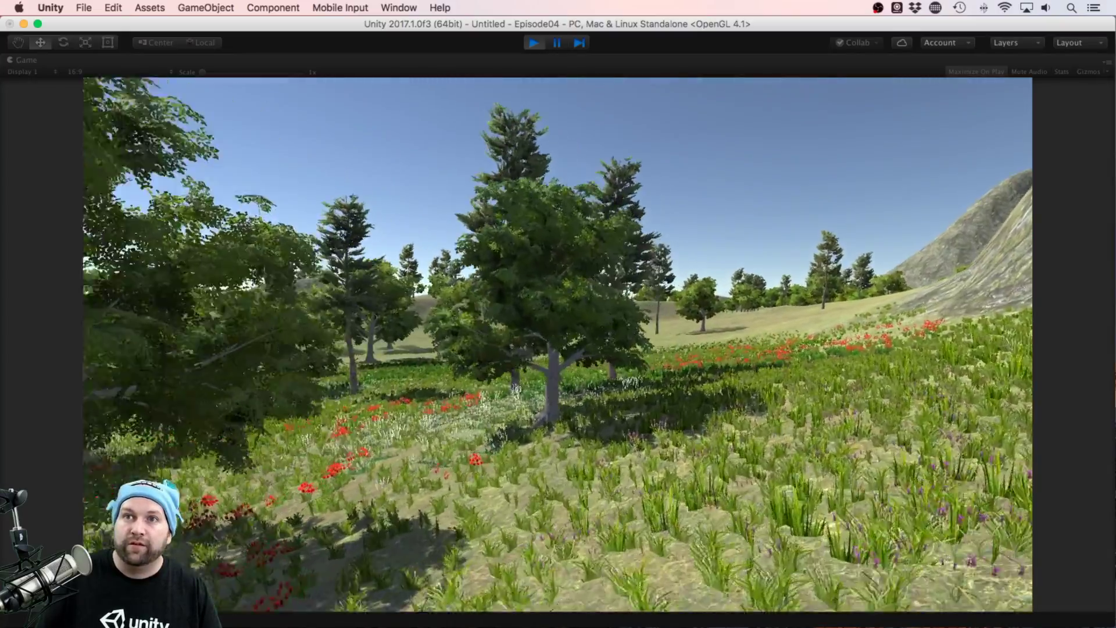
{"action": "key", "text": "w"}
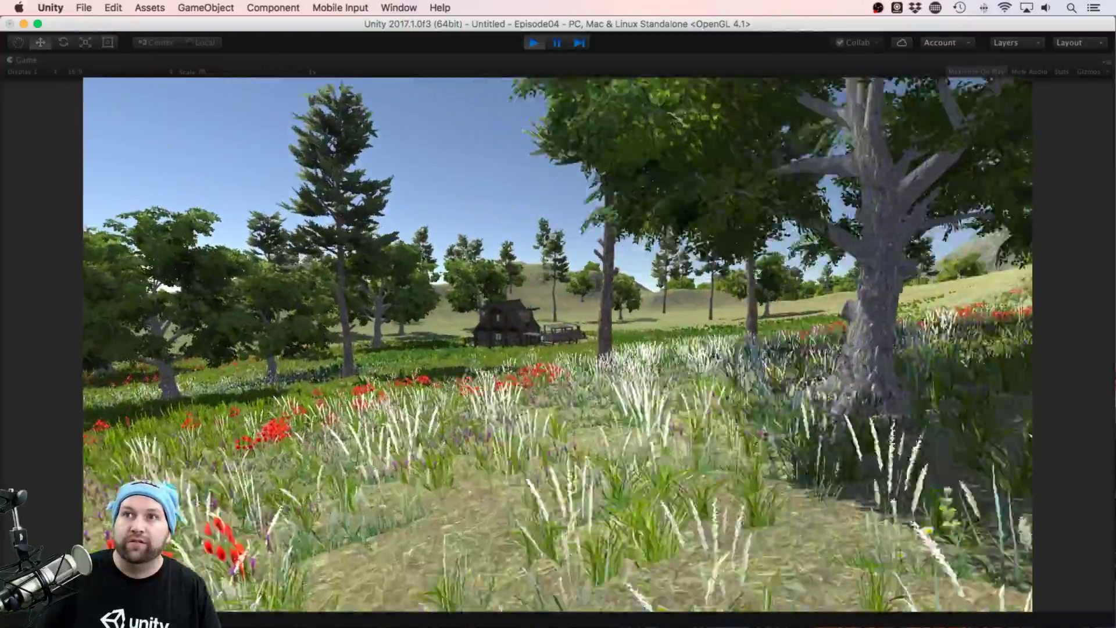
{"action": "key", "text": "w"}
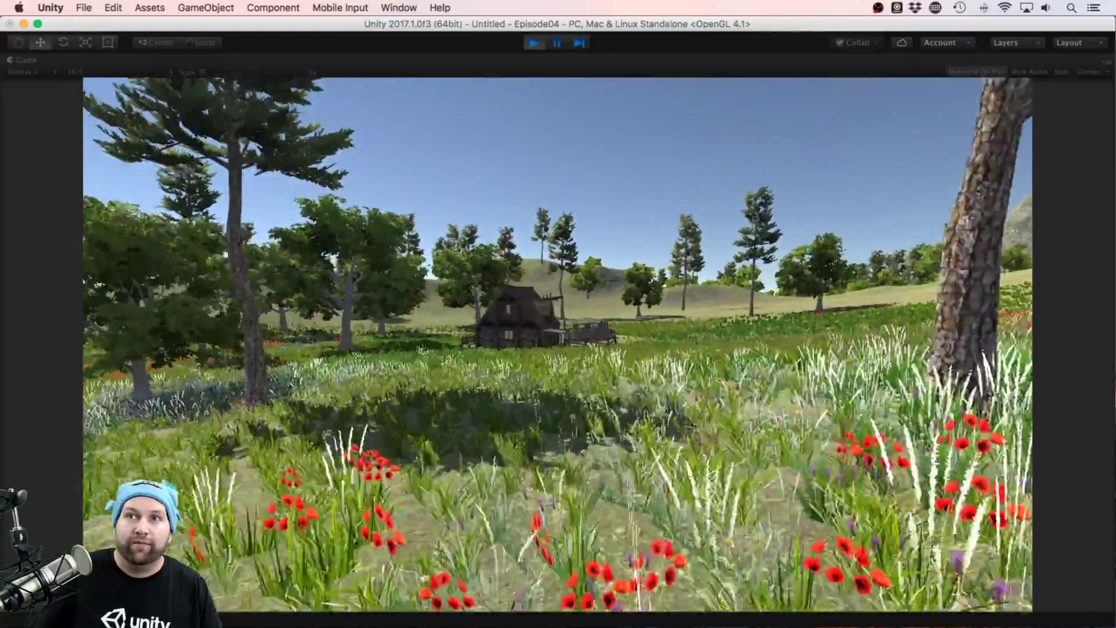
{"action": "key", "text": "w"}
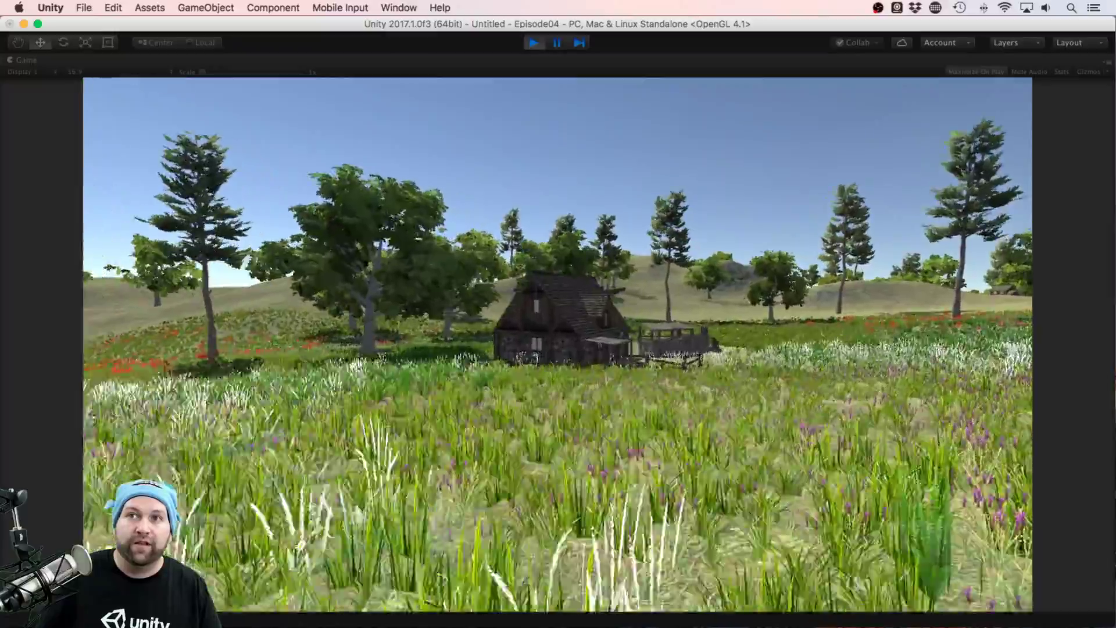
{"action": "key", "text": "w"}
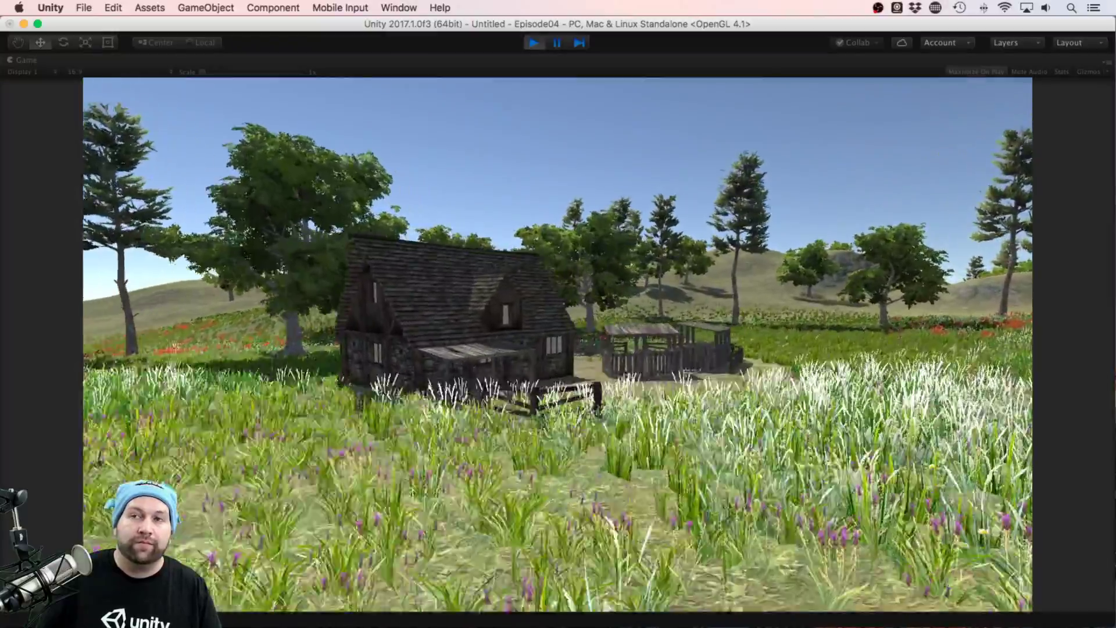
{"action": "key", "text": "w"}
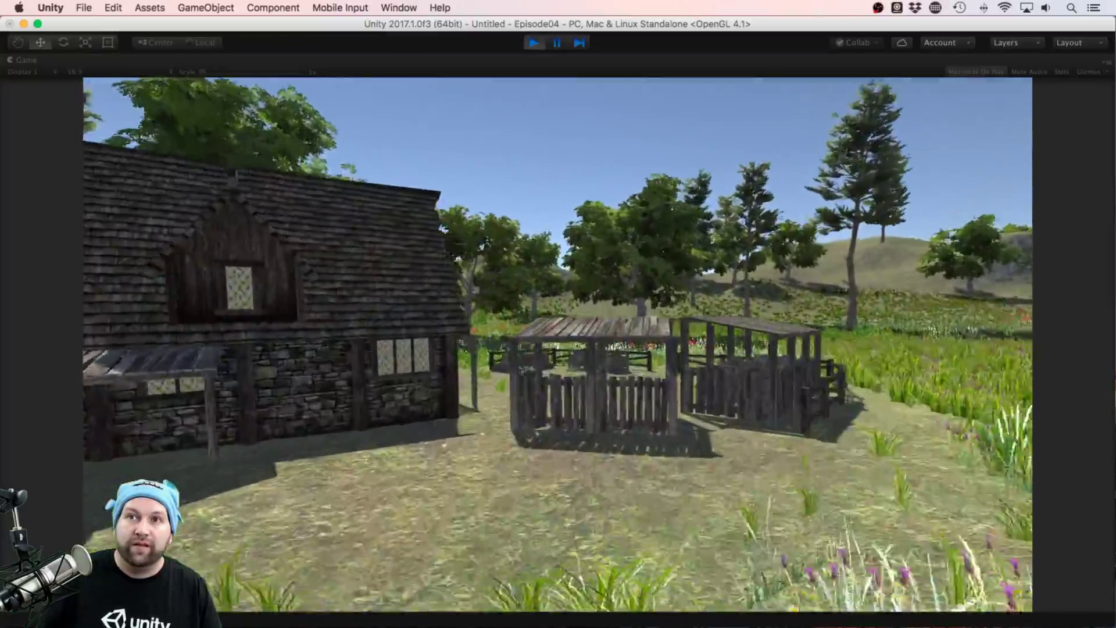
{"action": "key", "text": "w"}
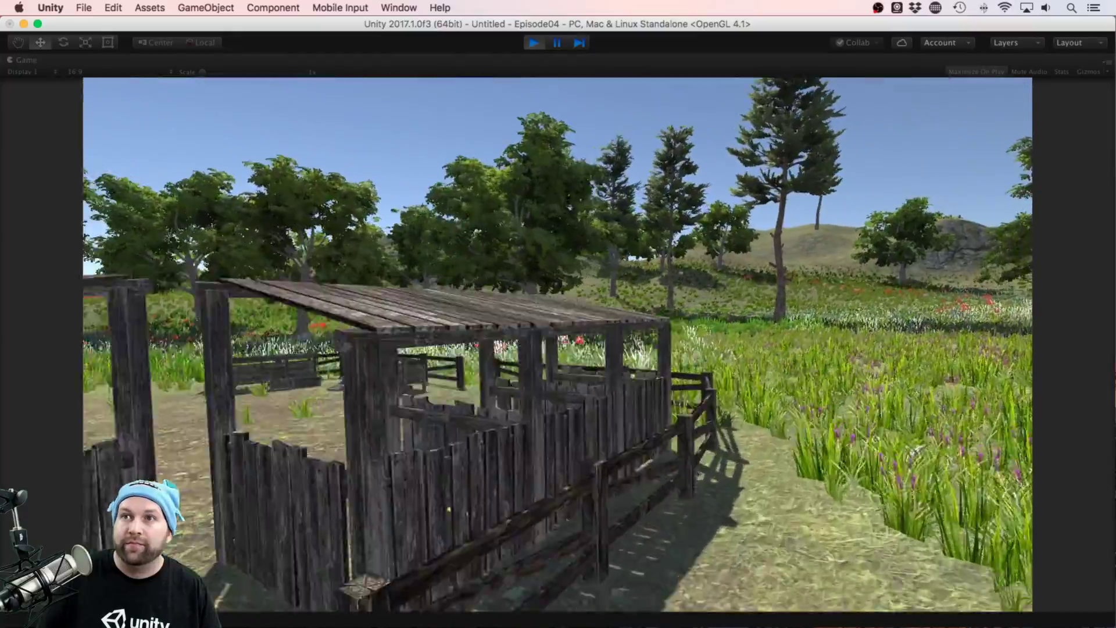
{"action": "key", "text": "w"}
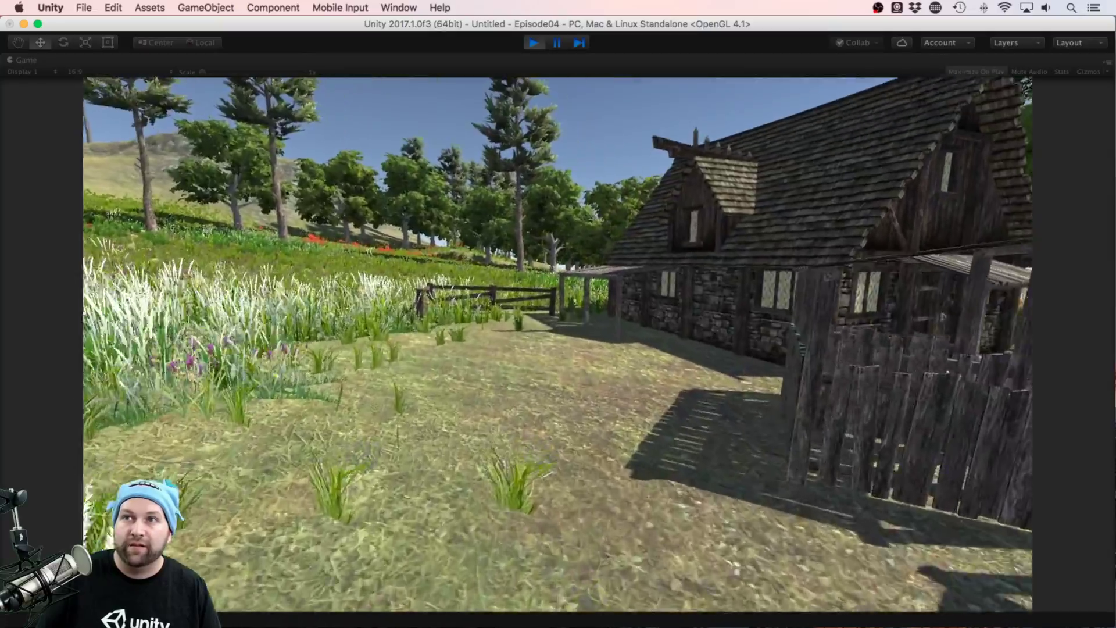
{"action": "key", "text": "w"}
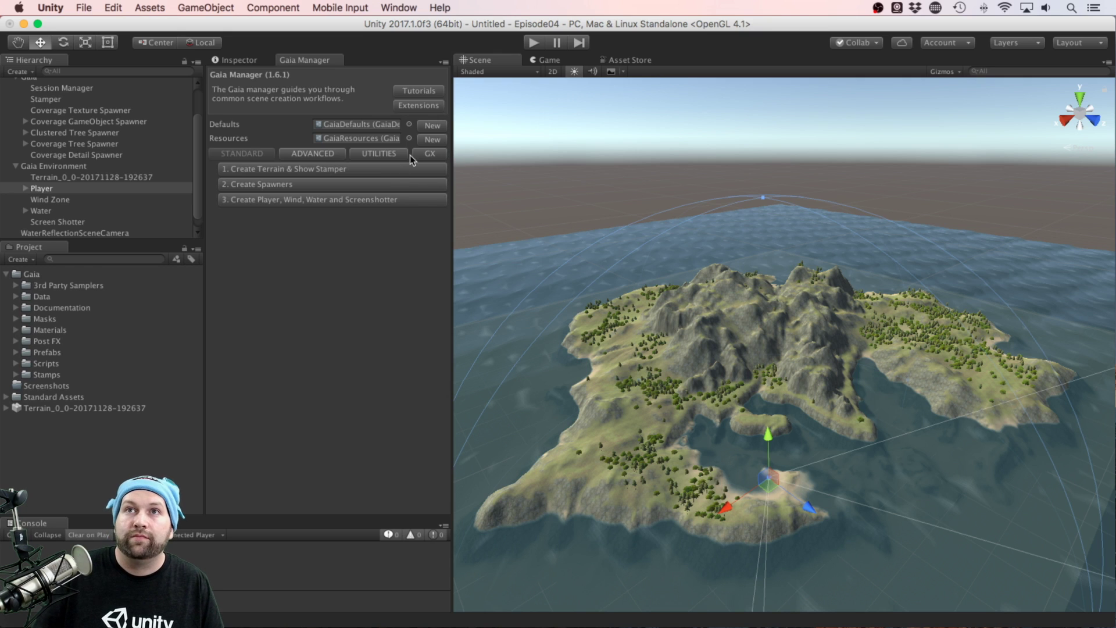
Step: Show the list of Gaia extensions in Gaia Manager's GX tab
{"action": "left_click", "coordinate": [427, 154]}
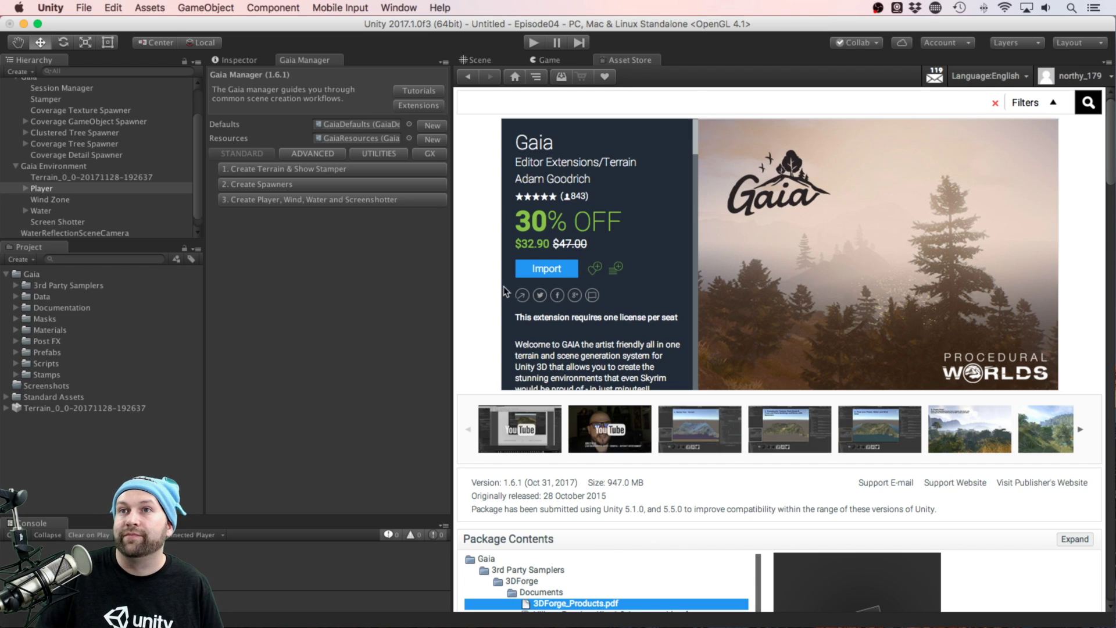
{"action": "scroll", "coordinate": [587, 387], "scroll_direction": "down", "scroll_amount": 5}
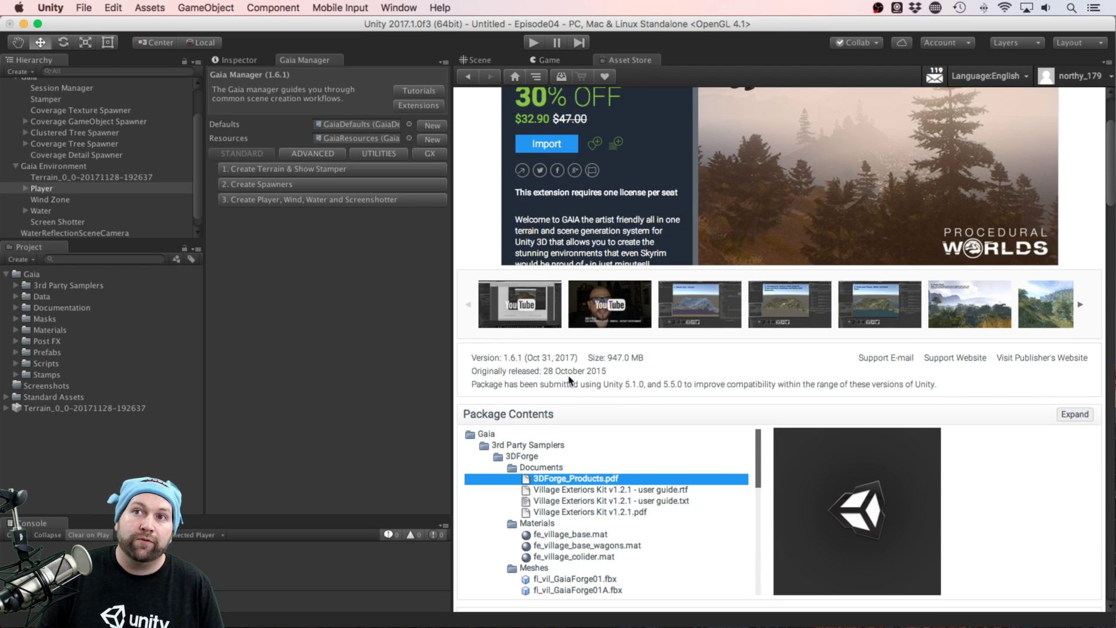